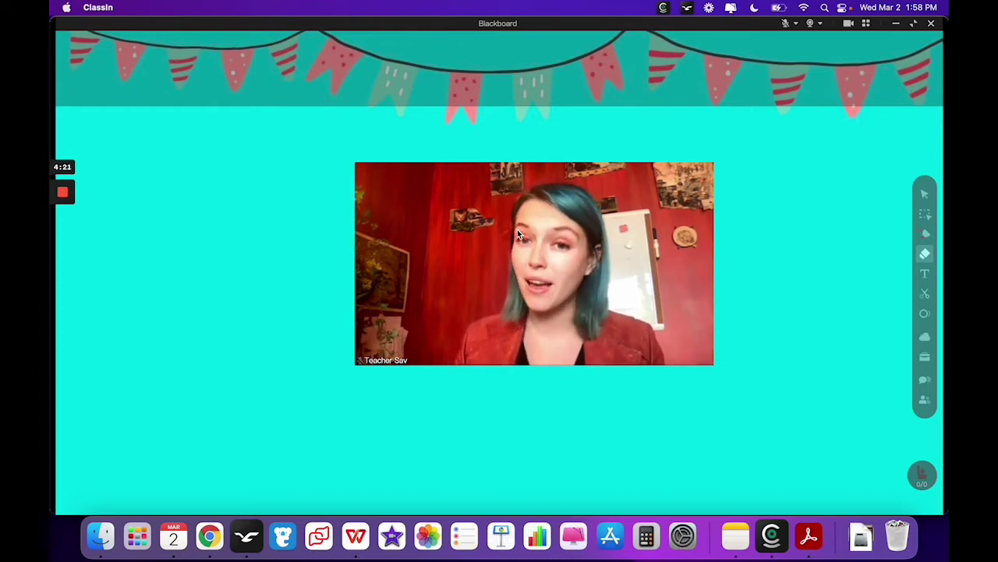
mouse_move(62, 245)
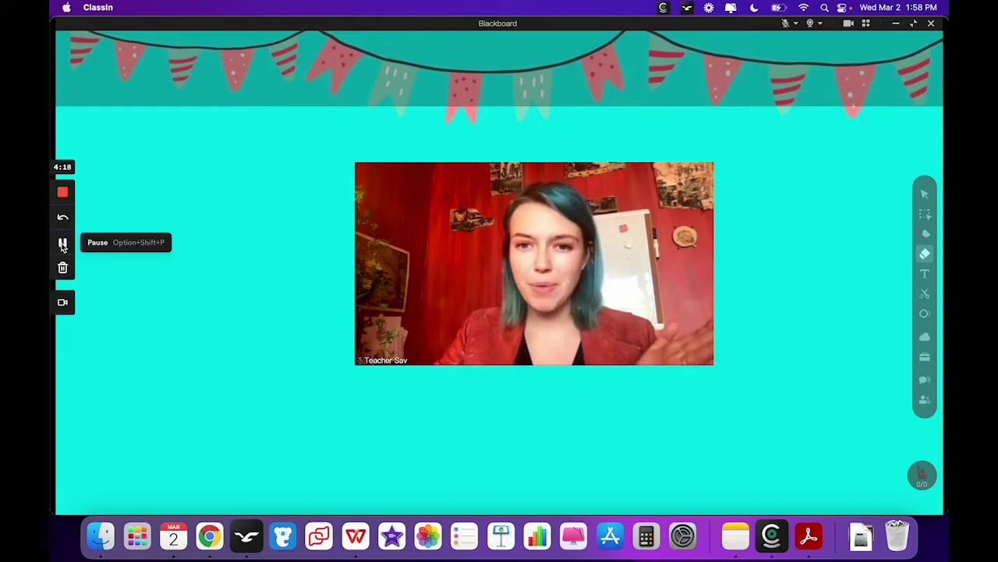
key(ctrl+Right)
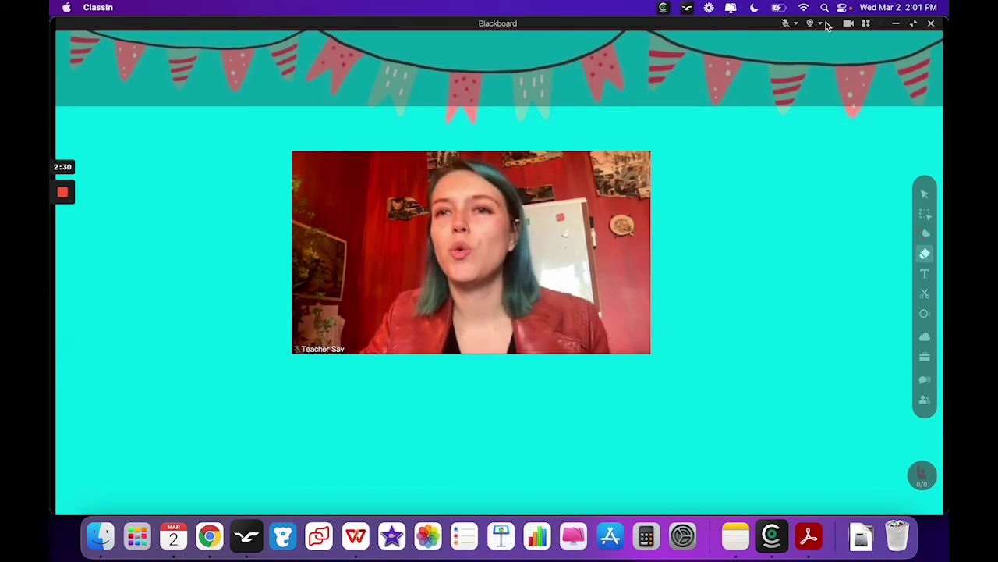
Switch the classroom's local camera to FaceTime HD Camera
click(821, 24)
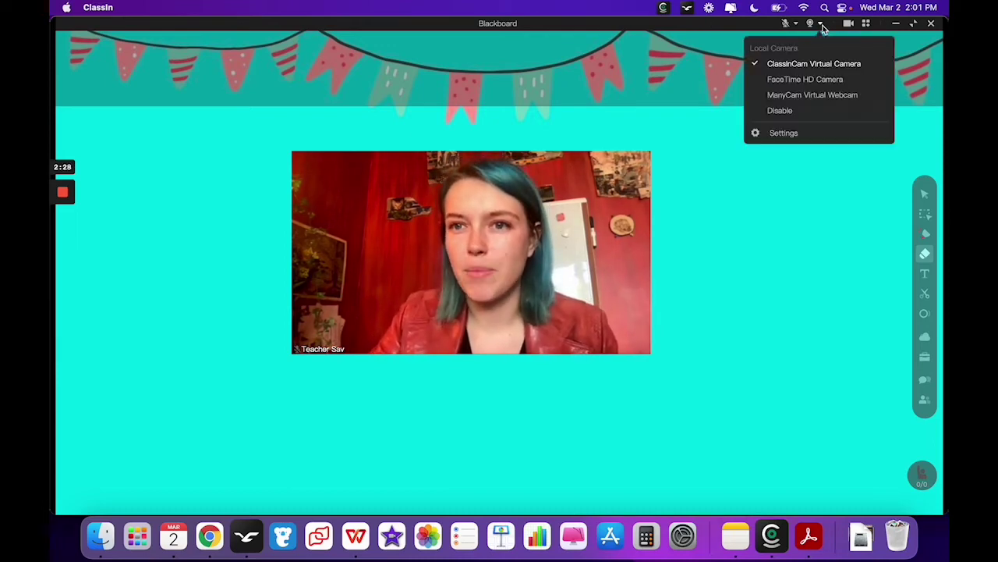
click(819, 25)
click(819, 24)
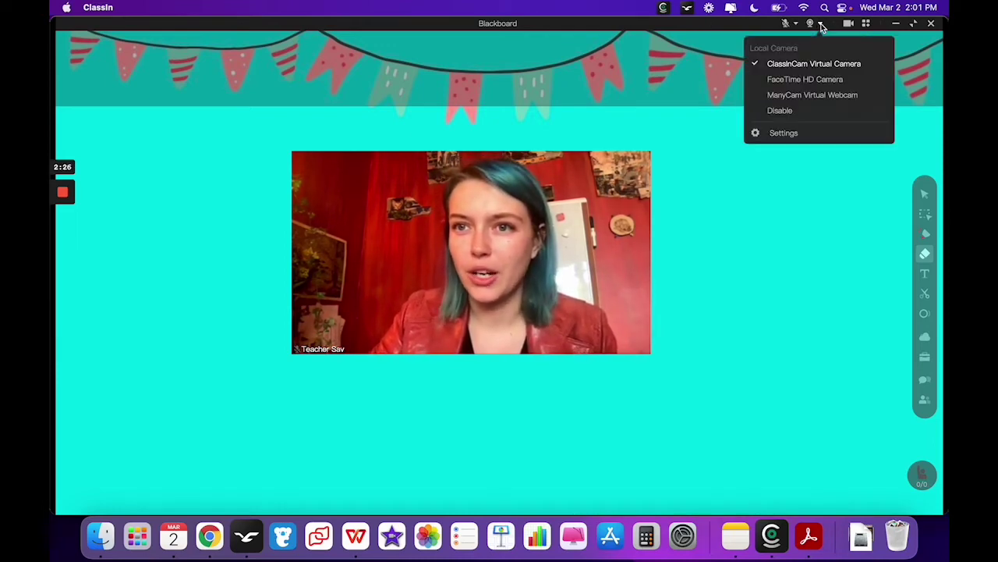
click(808, 24)
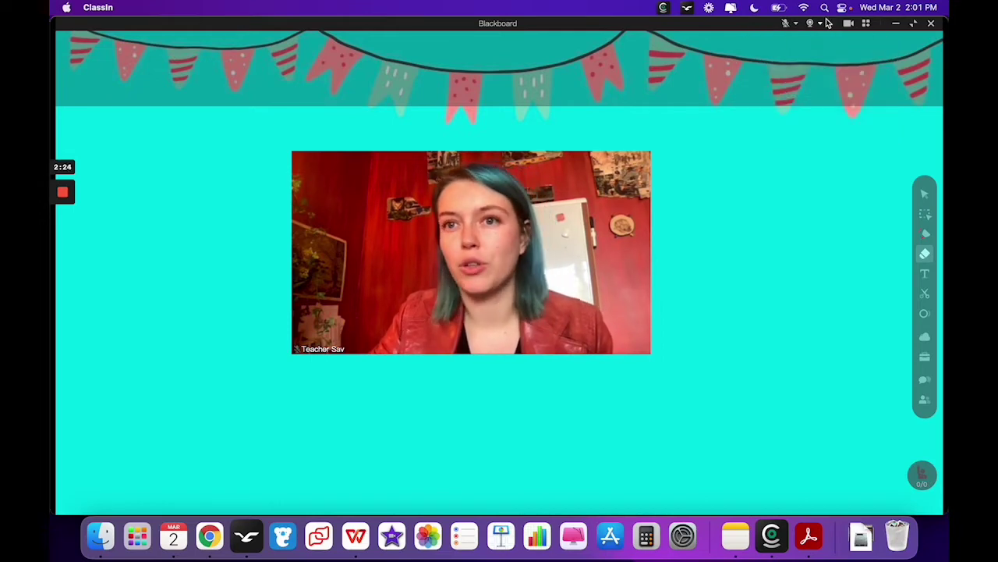
click(820, 25)
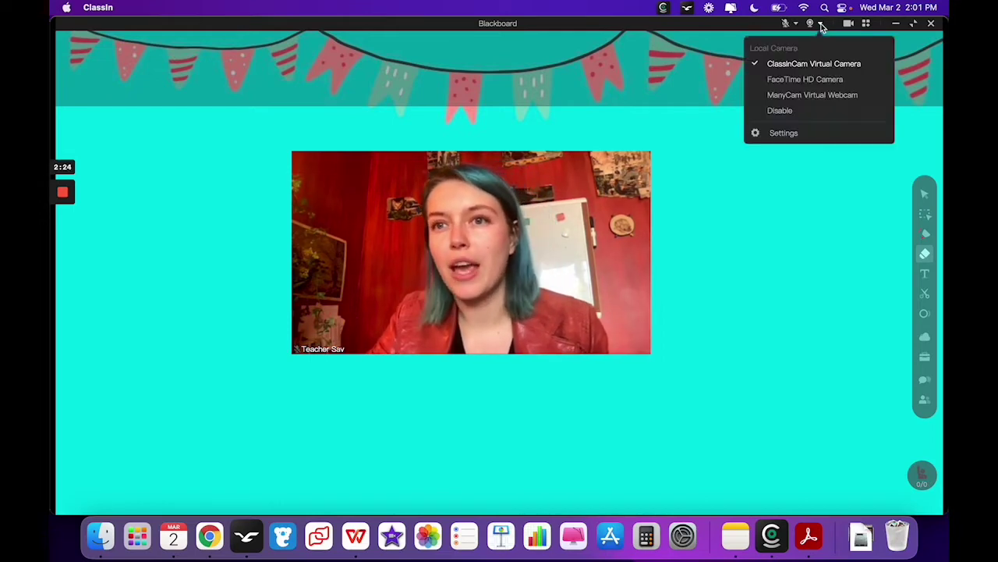
click(811, 80)
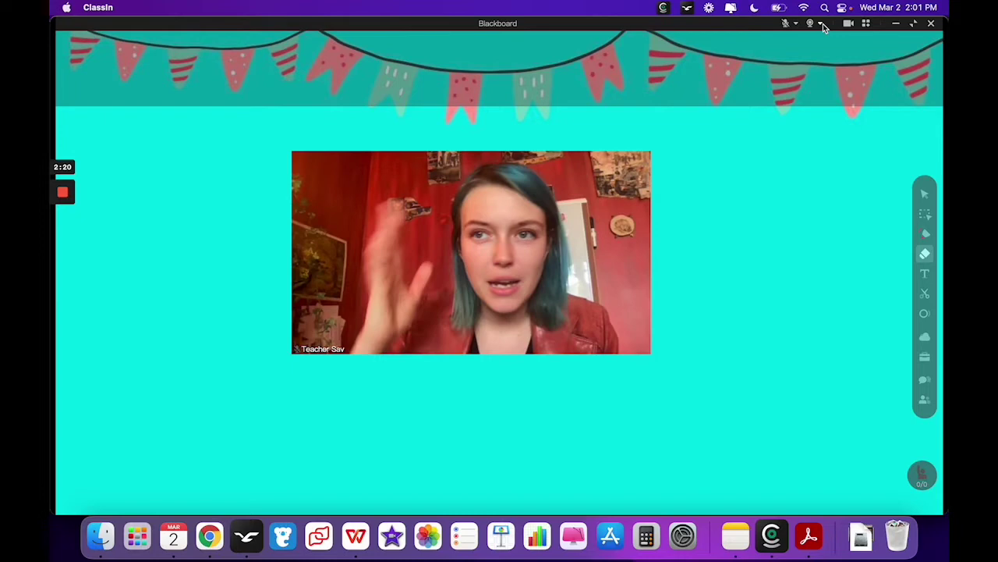
Set the classroom's local camera back to ClassInCam Virtual Camera
click(822, 24)
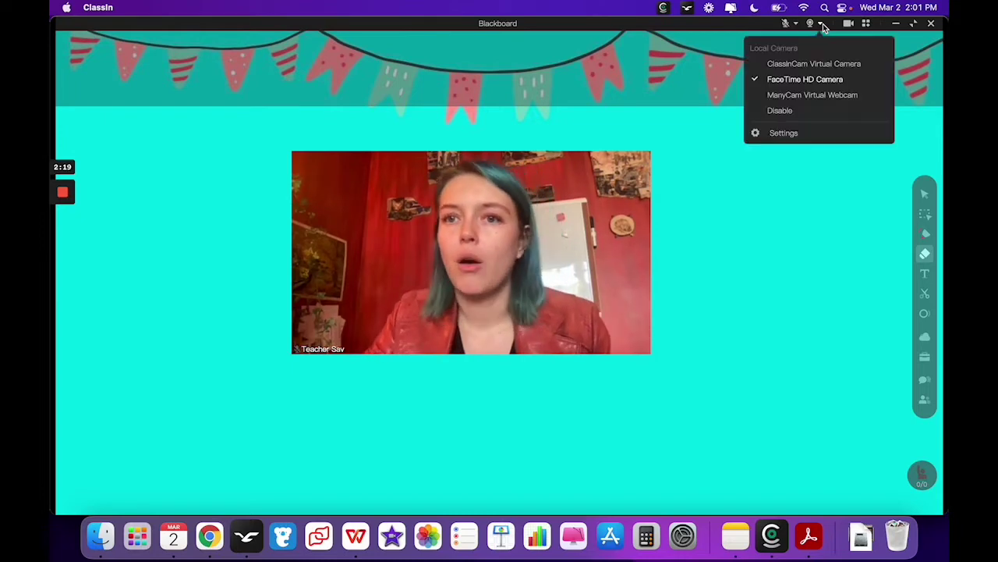
click(821, 64)
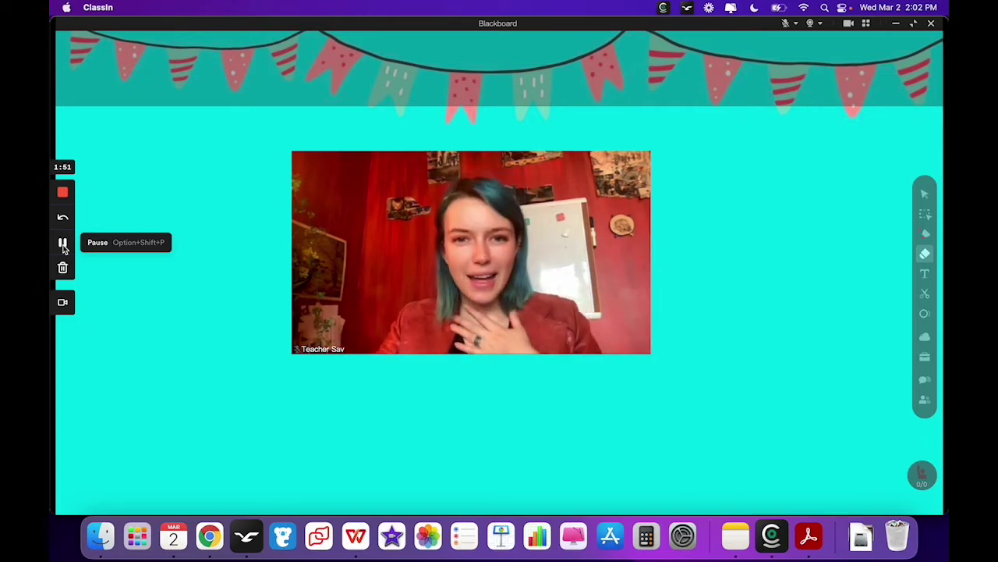
click(820, 24)
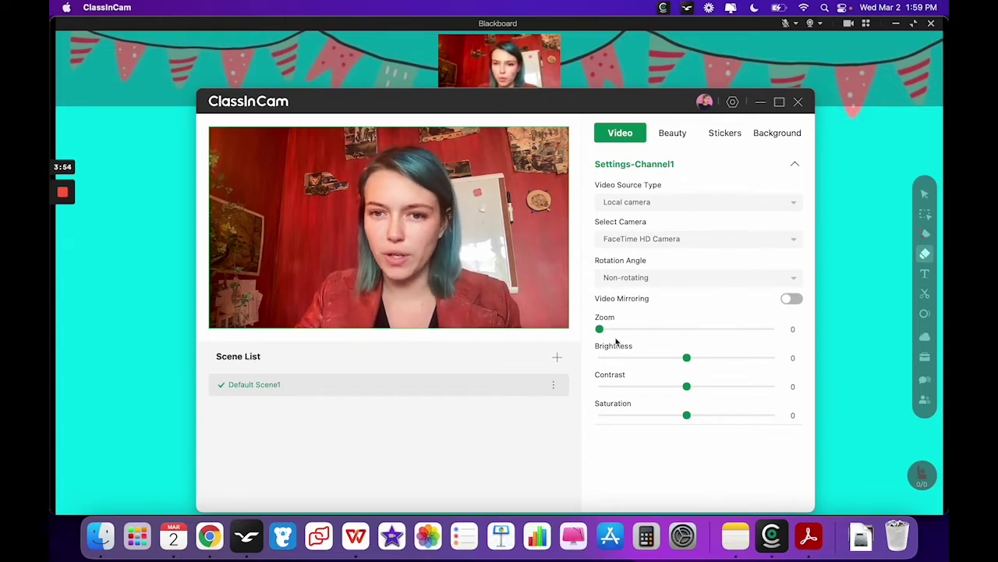
Try out the Zoom, Brightness, Contrast and Saturation adjustments for Channel1 and return them all to 0
mouse_move(599, 328)
mouse_down()
mouse_move(664, 339)
mouse_move(598, 348)
mouse_move(686, 327)
mouse_move(599, 328)
mouse_up()
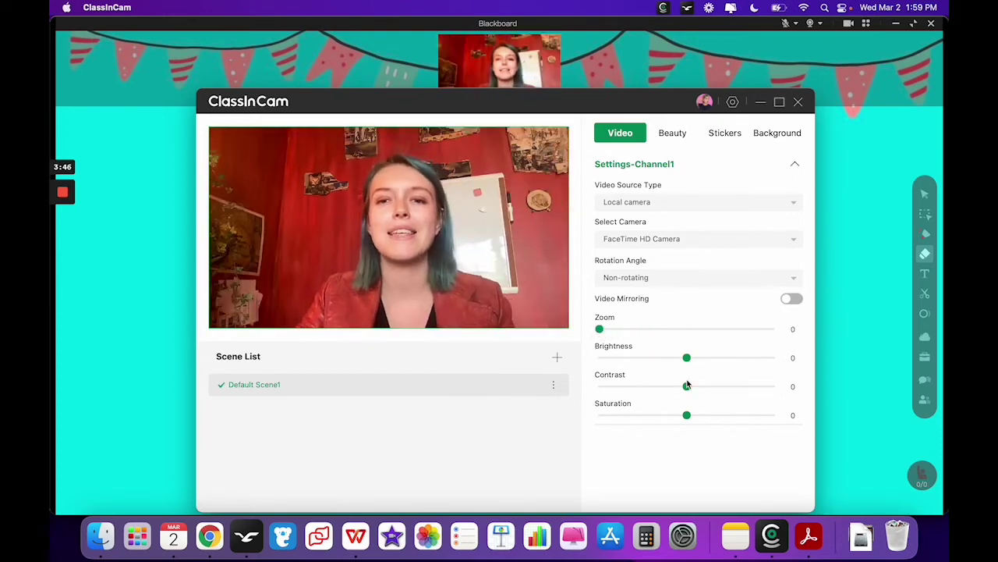
mouse_move(686, 357)
mouse_down()
mouse_move(744, 367)
mouse_move(686, 363)
mouse_up()
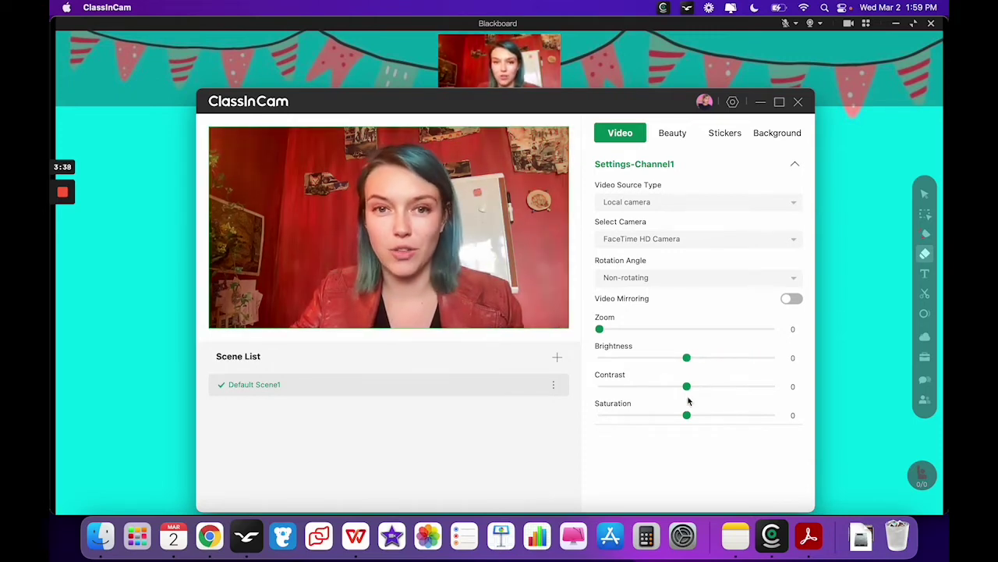
drag(729, 390, 761, 394)
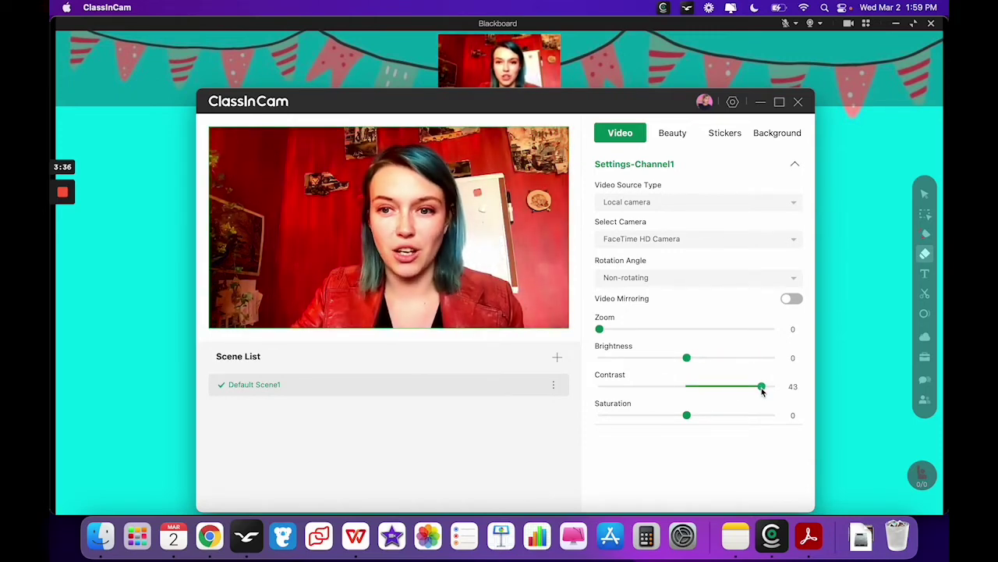
drag(697, 401, 765, 422)
drag(703, 428, 691, 429)
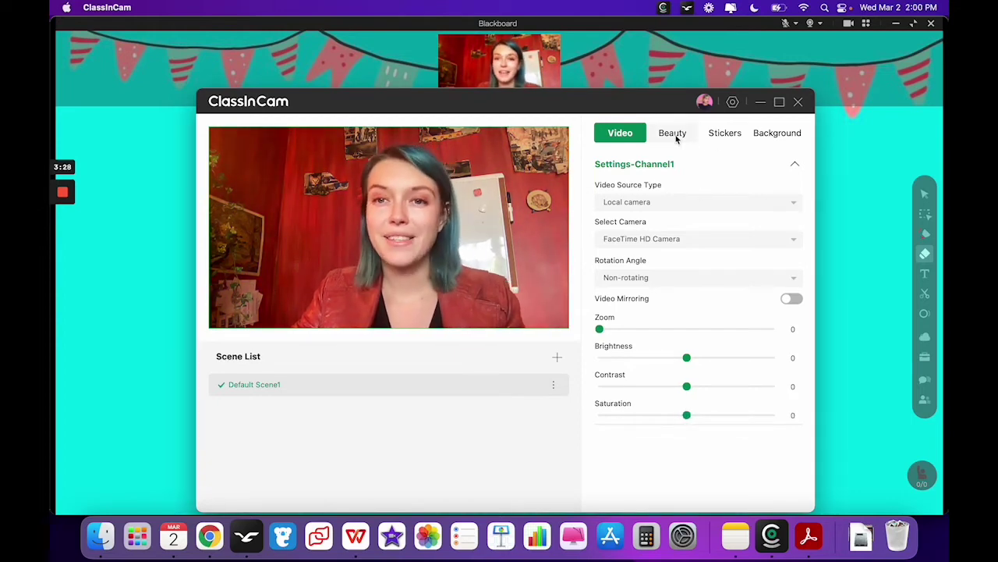
Lower the Beauty skin setting to 0 to compare the video and restore it to 100
click(675, 134)
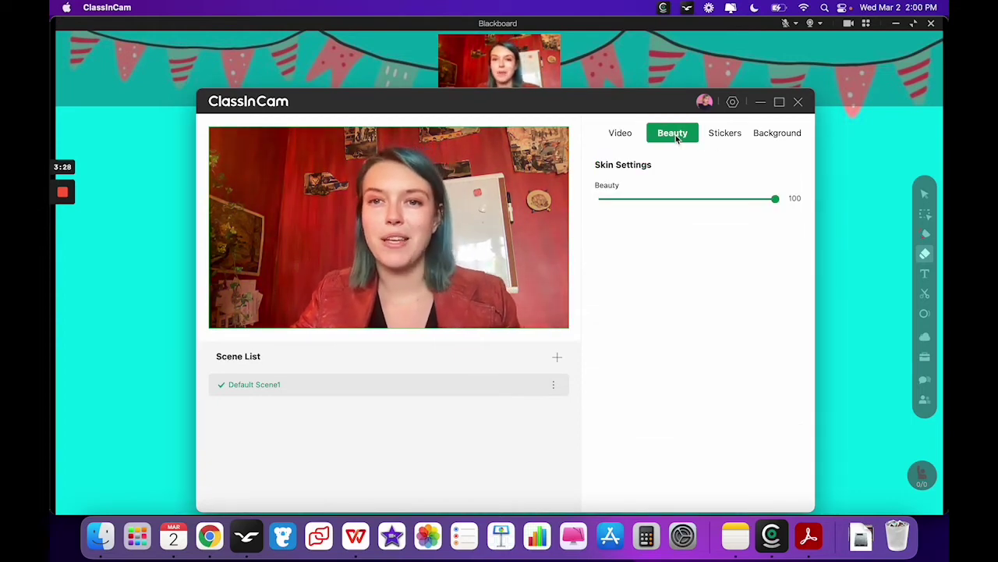
drag(775, 200, 672, 199)
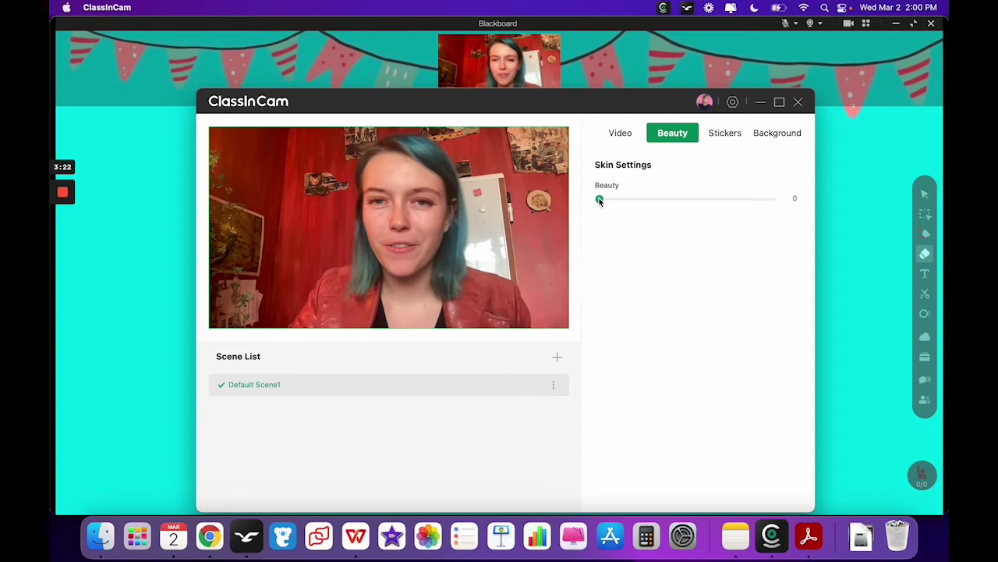
drag(600, 201, 786, 201)
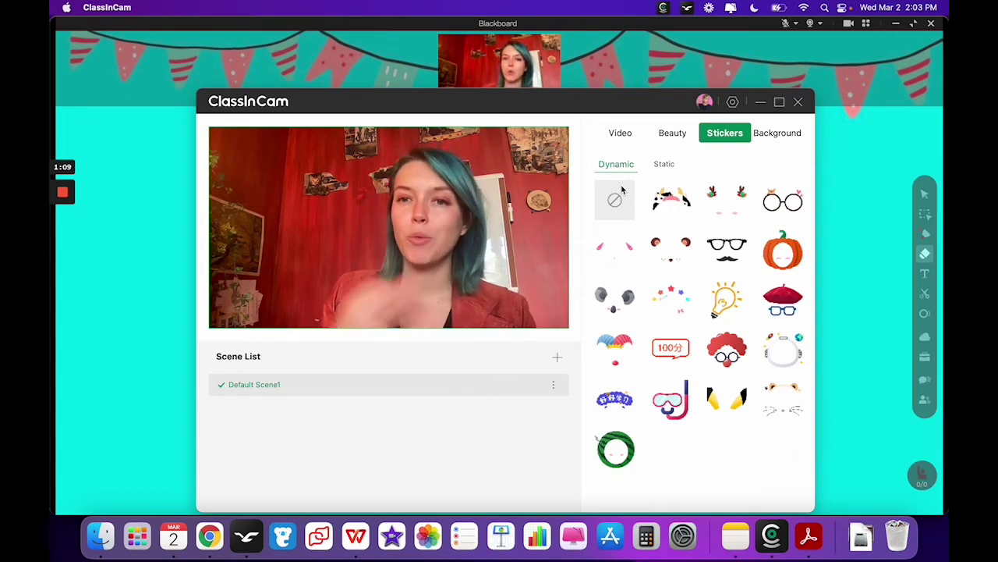
Try on dynamic face stickers such as the red beret with glasses, pumpkin, moustache with glasses, snorkel mask, watermelon and colourful stars
click(784, 306)
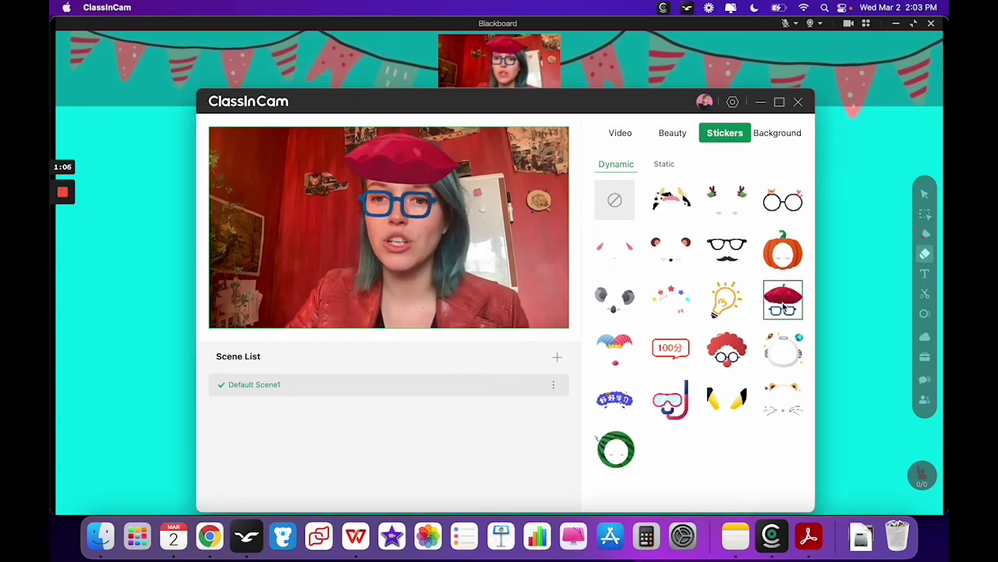
click(782, 265)
click(725, 258)
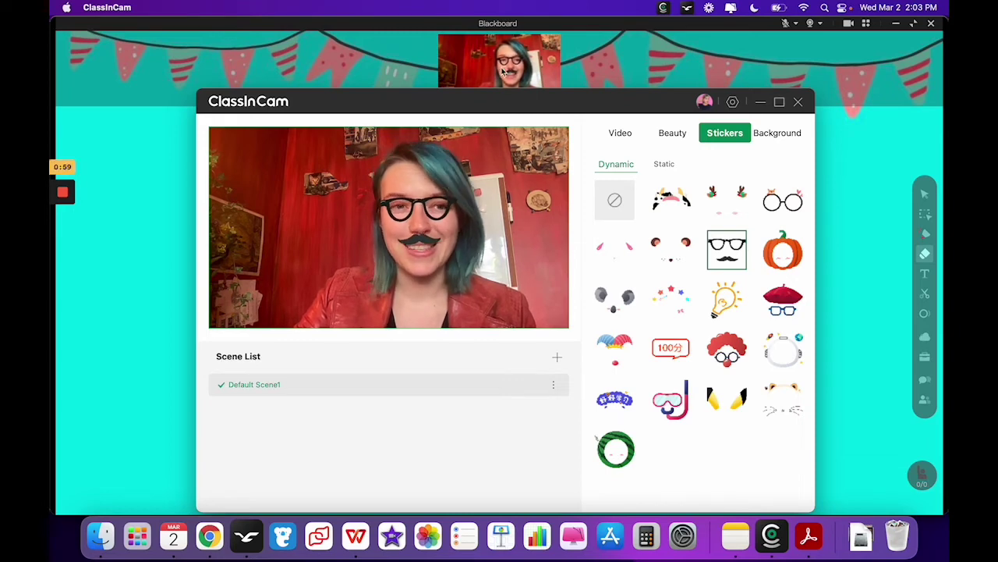
click(720, 399)
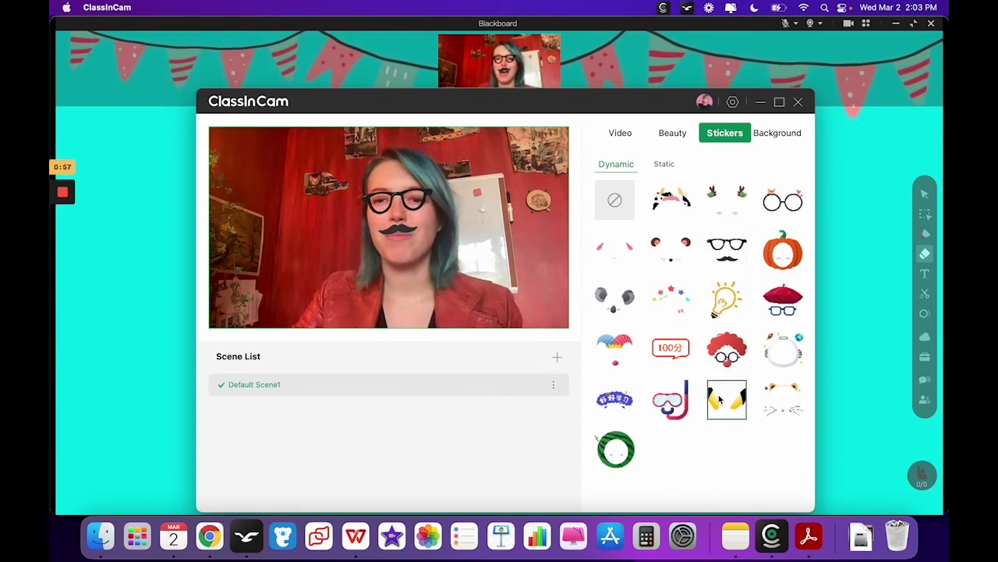
click(657, 401)
click(613, 451)
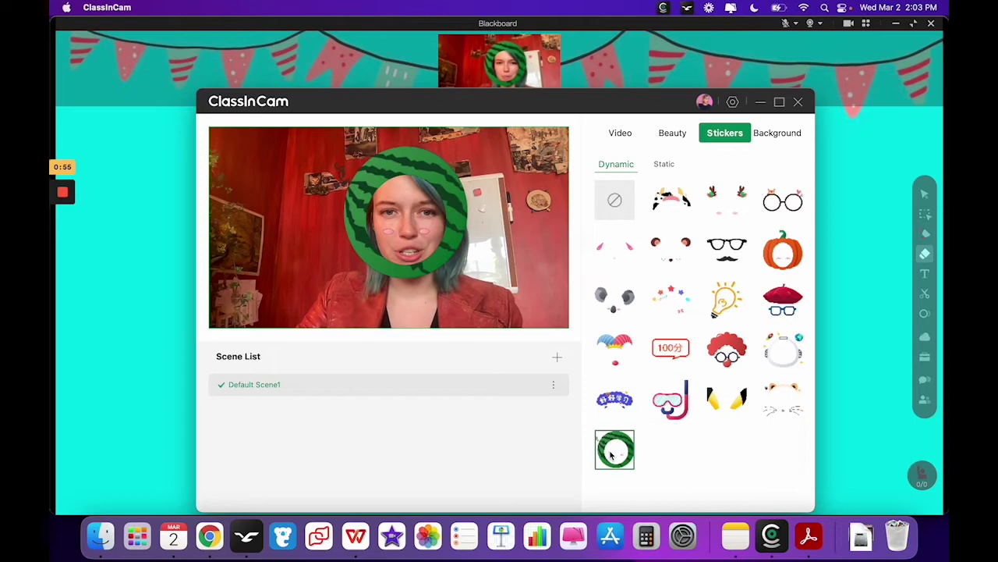
click(657, 302)
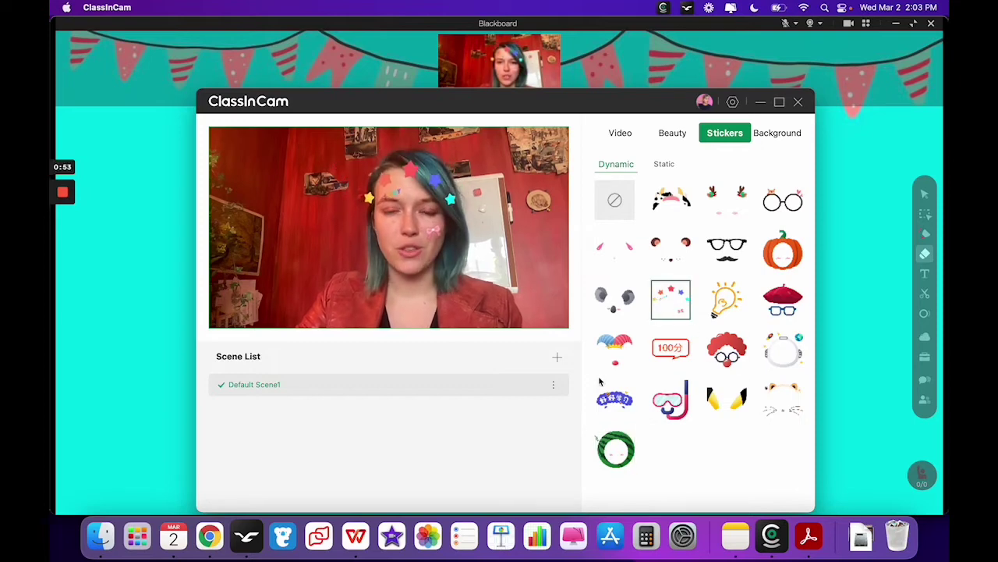
click(616, 399)
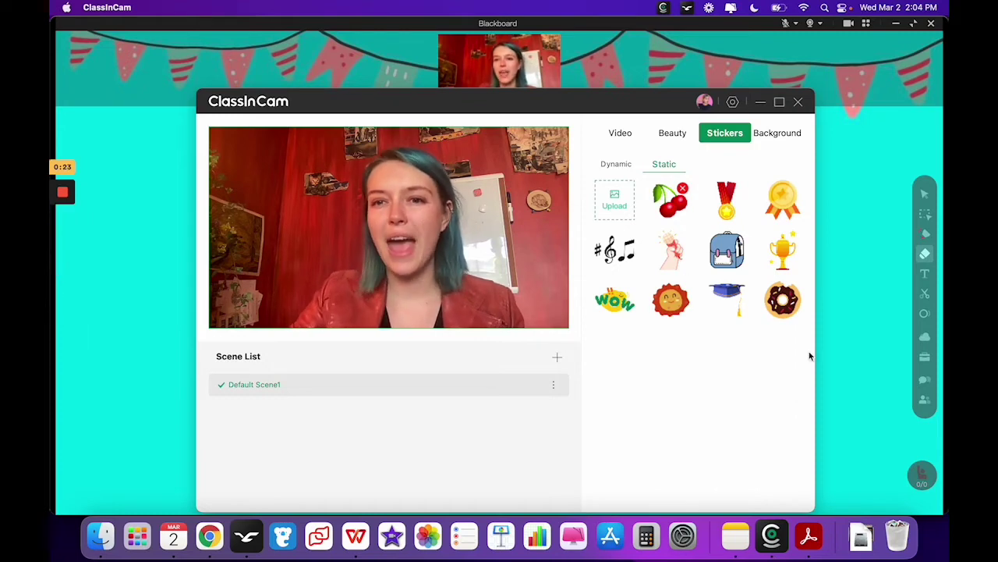
Try the smiling sun static sticker at both upper corners of the video and remove it
click(671, 299)
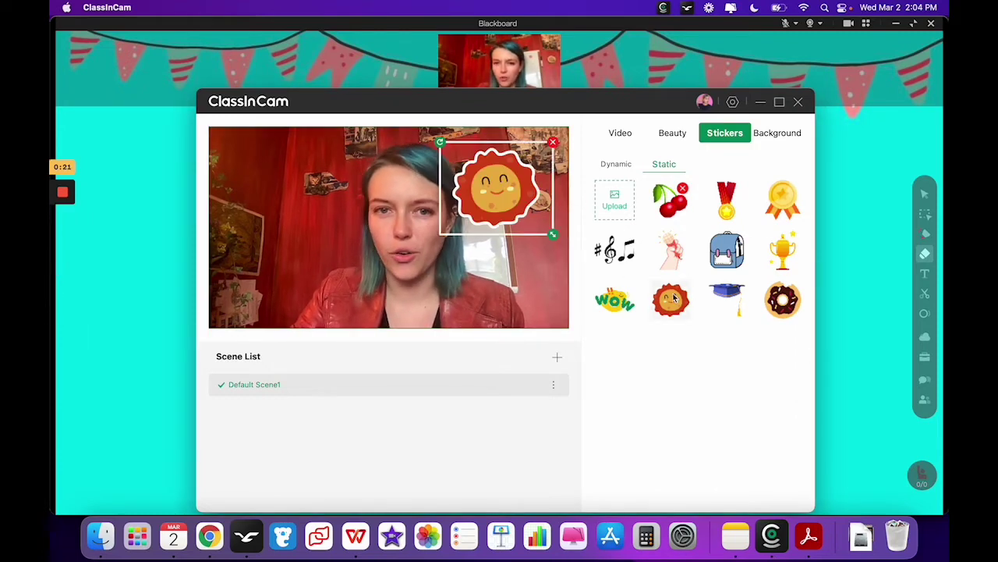
mouse_move(518, 193)
mouse_down()
mouse_move(303, 233)
mouse_move(314, 203)
mouse_move(326, 264)
mouse_move(320, 208)
mouse_move(320, 248)
mouse_move(450, 260)
mouse_move(507, 234)
mouse_move(528, 196)
mouse_up()
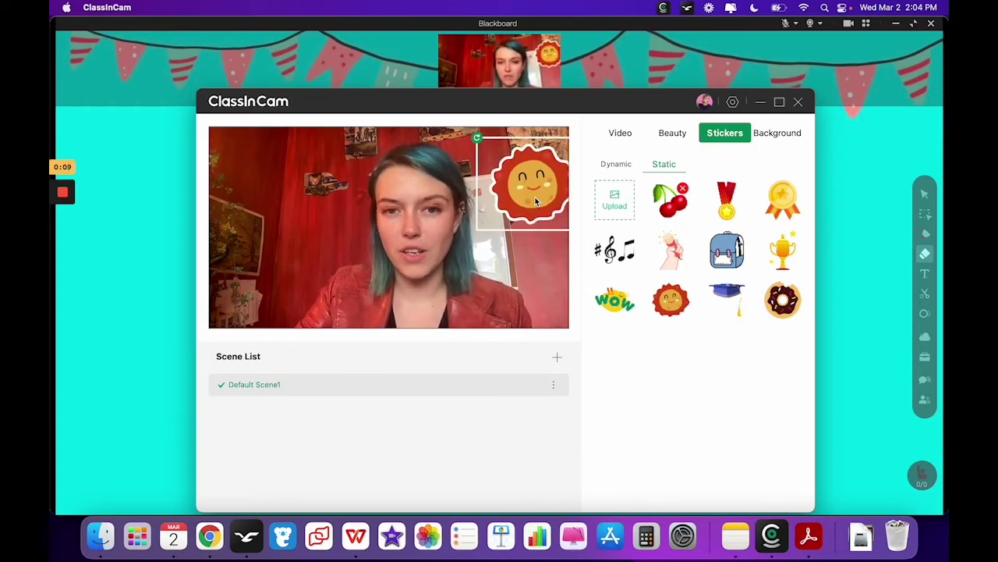
drag(535, 202, 339, 201)
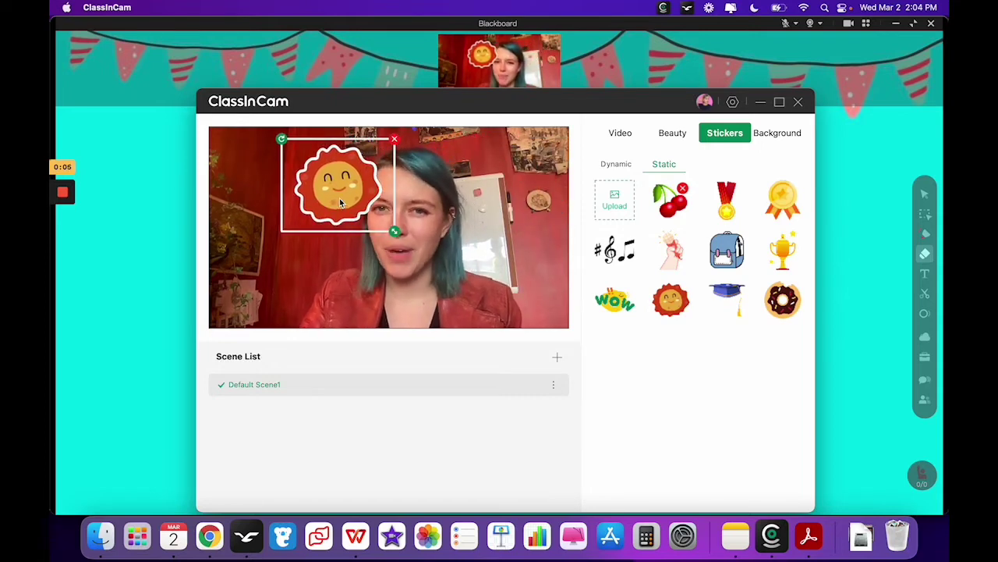
drag(340, 201, 274, 203)
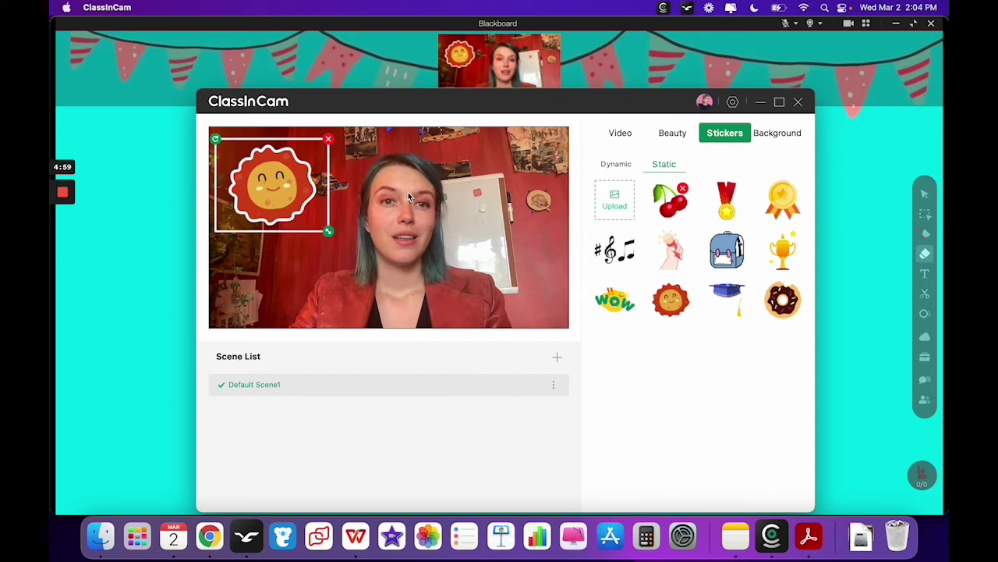
click(328, 139)
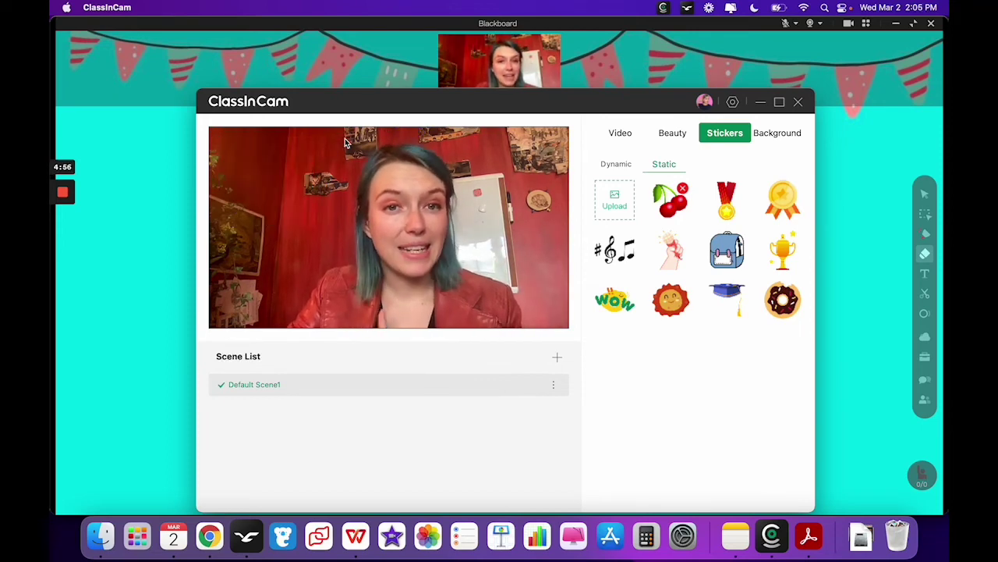
Add the cherries static sticker and position it in the upper-right area of the video
click(678, 208)
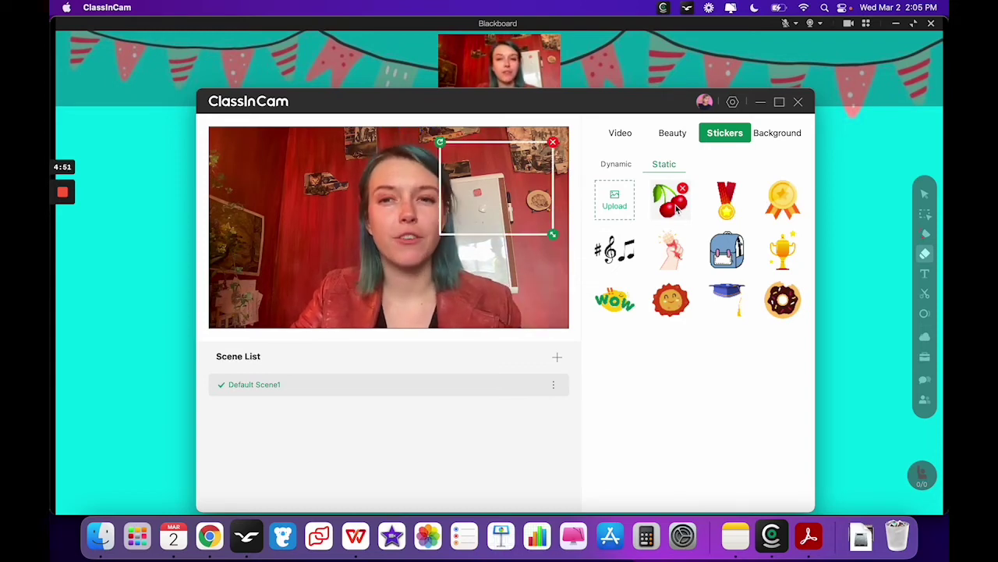
drag(504, 191, 528, 177)
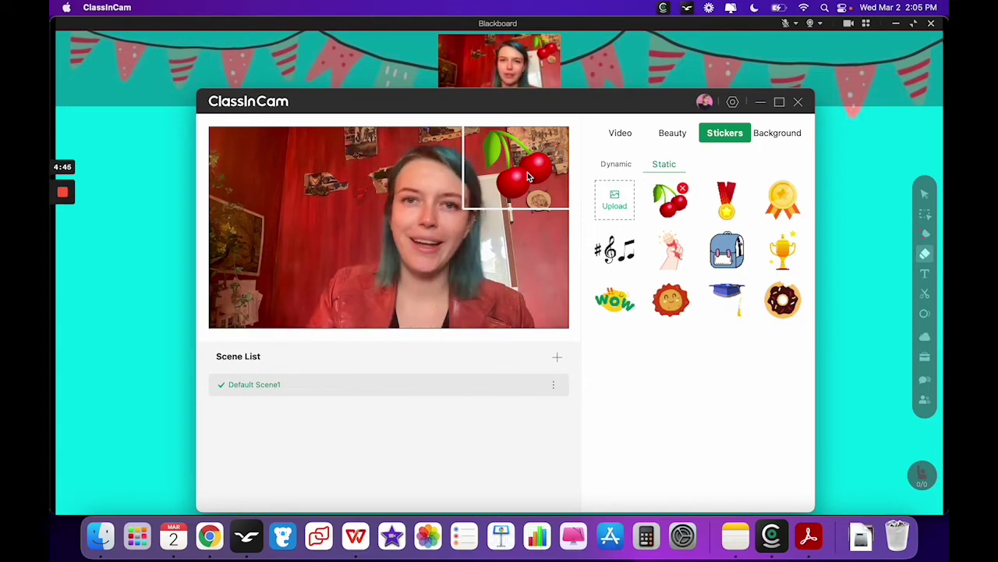
drag(528, 177, 472, 215)
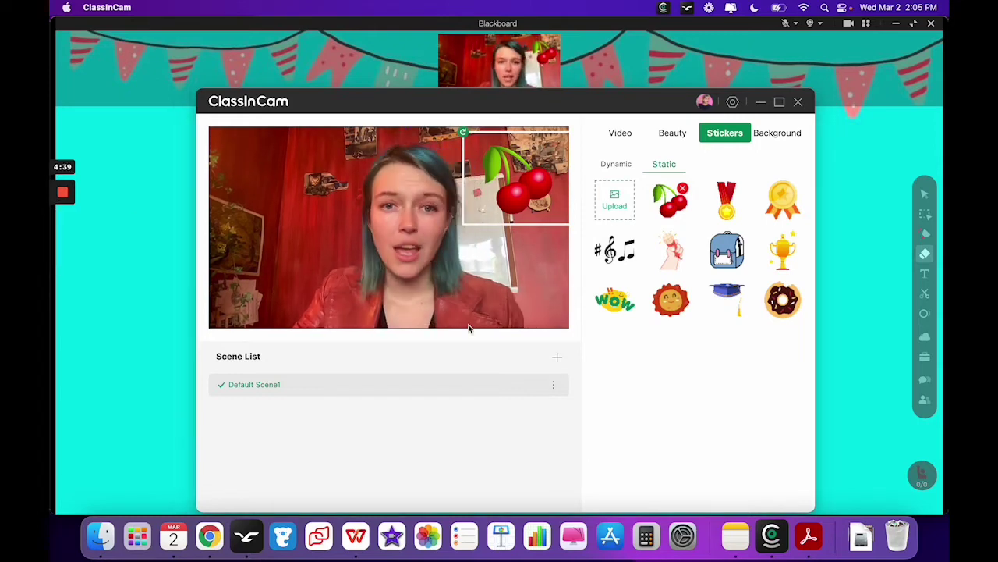
Upload 6.png, 7.png, 8.png and 9.png from the LV0 U4 draggable pieces folder as static stickers
click(616, 206)
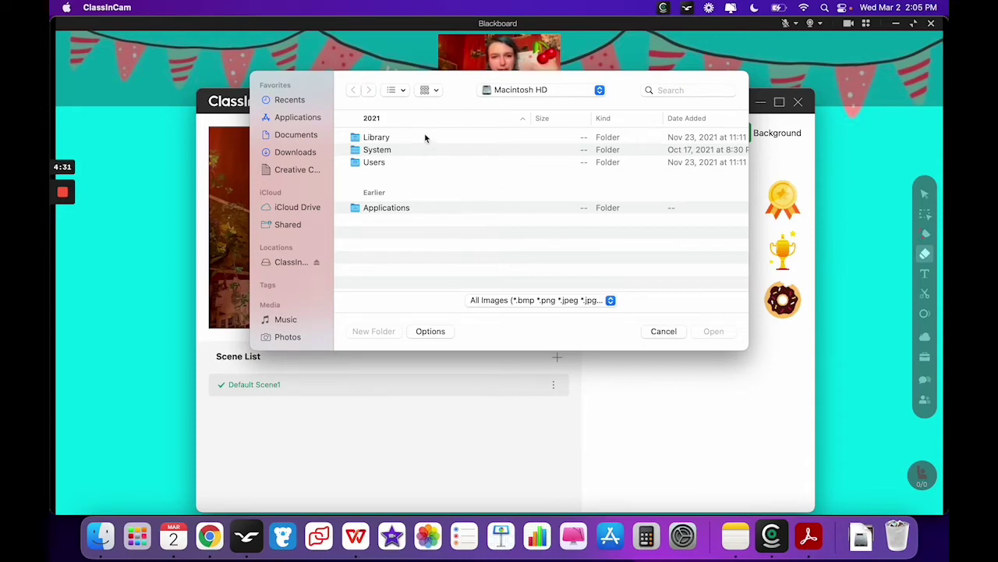
click(296, 153)
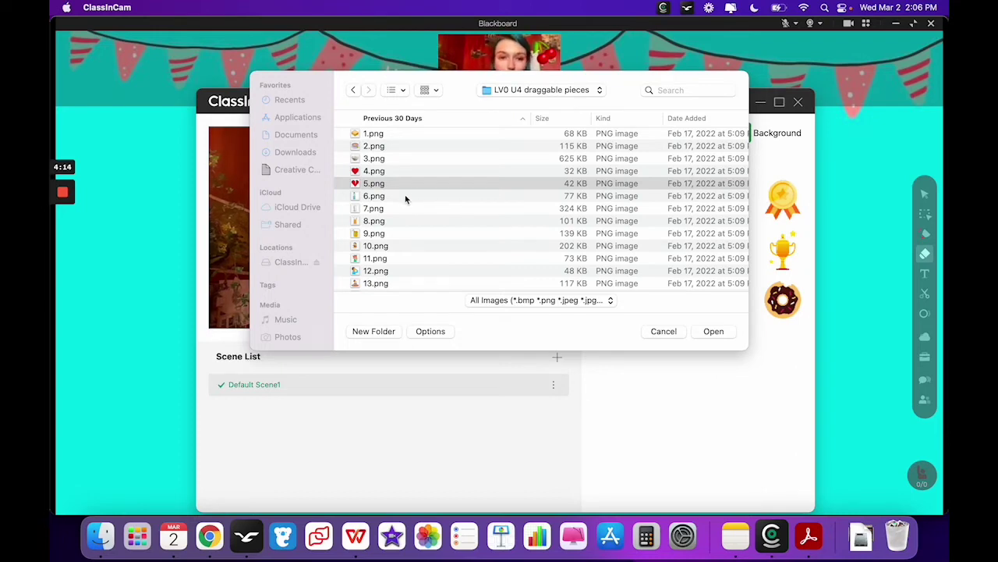
drag(405, 199, 400, 232)
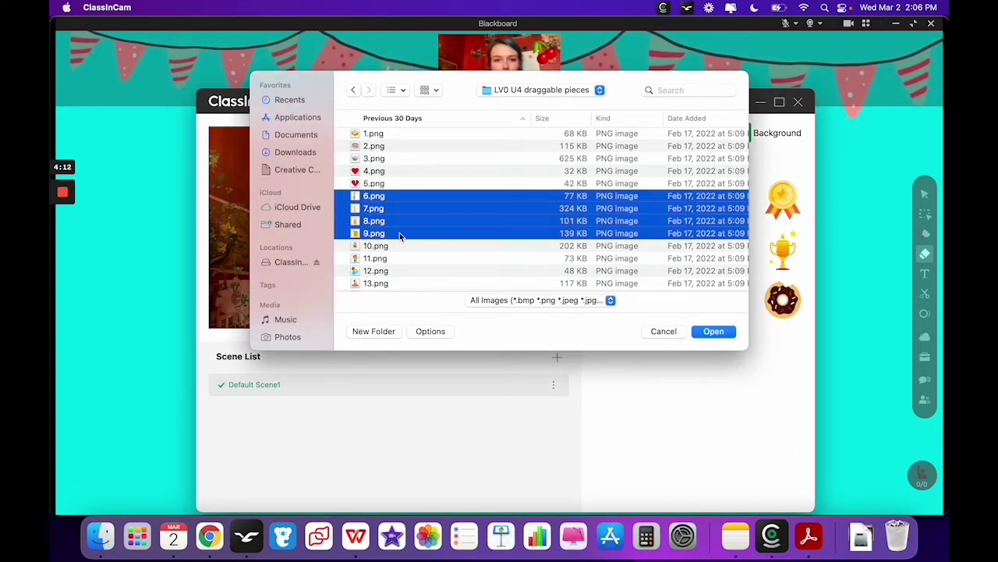
click(714, 332)
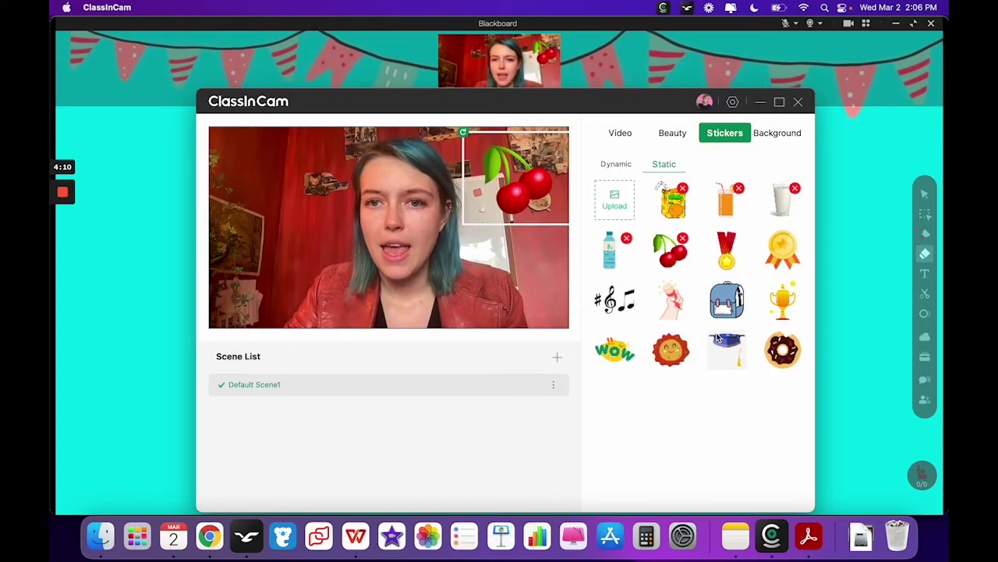
Add the water bottle static sticker on the left side of the video and remove the cherries sticker
click(609, 250)
drag(476, 173, 263, 234)
click(536, 194)
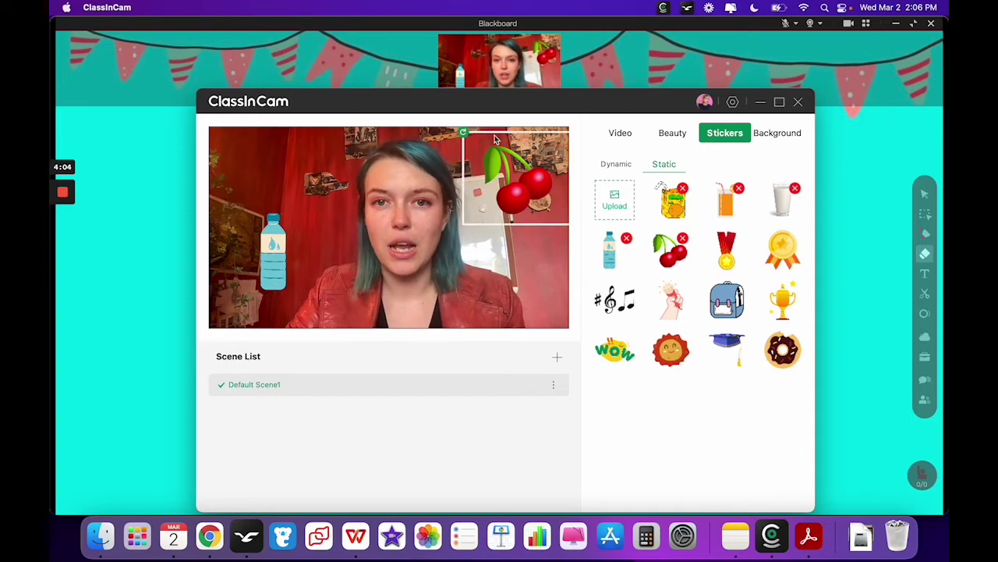
drag(495, 140, 675, 214)
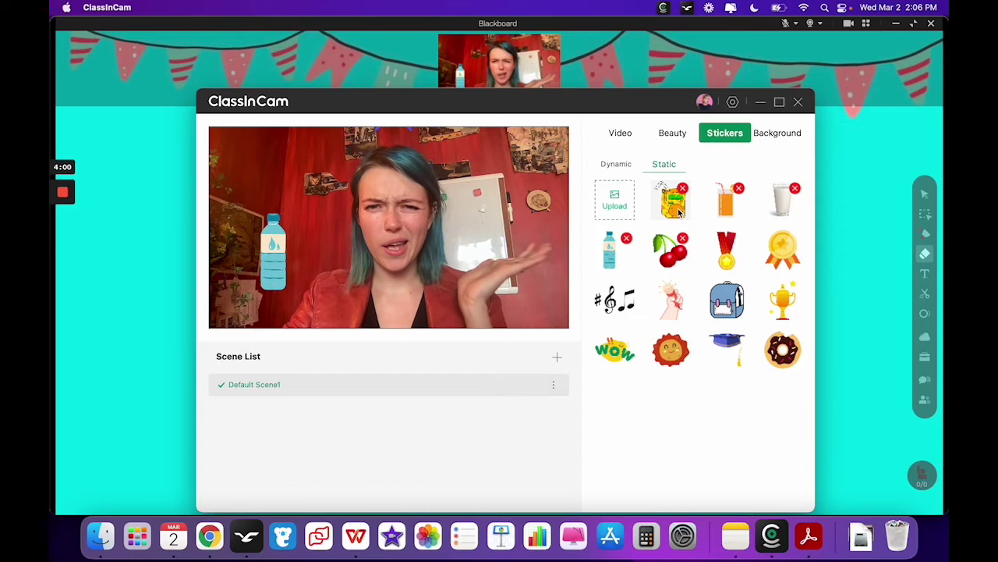
Add the juice box sticker beside the right shoulder and place the backpack sticker in the video's upper-left corner
click(674, 203)
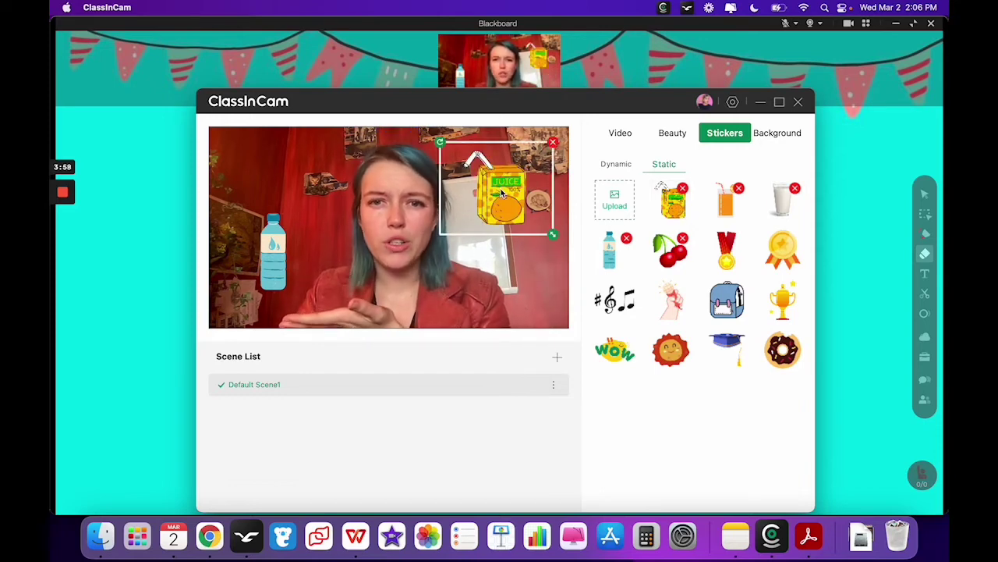
drag(501, 193, 509, 247)
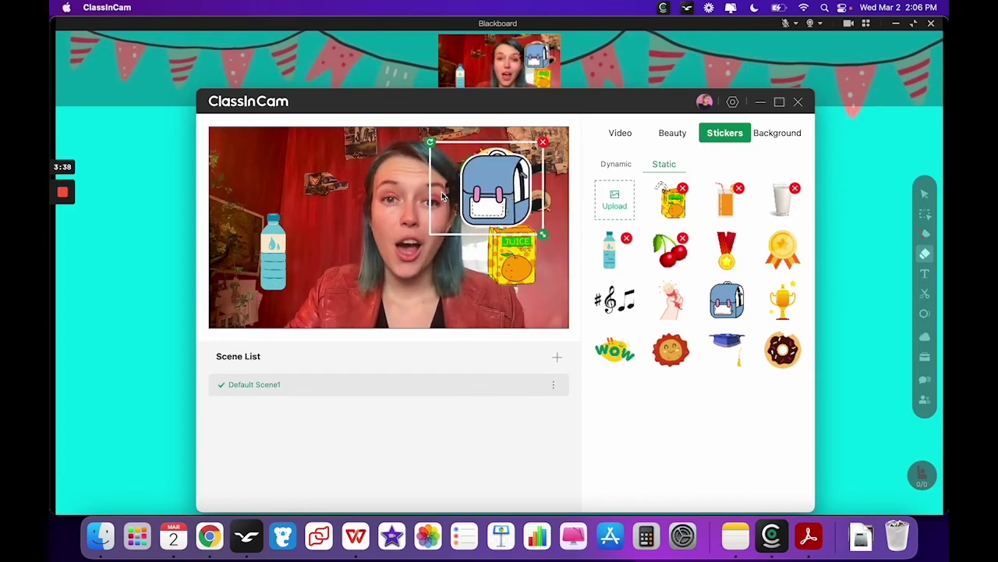
drag(442, 197, 234, 191)
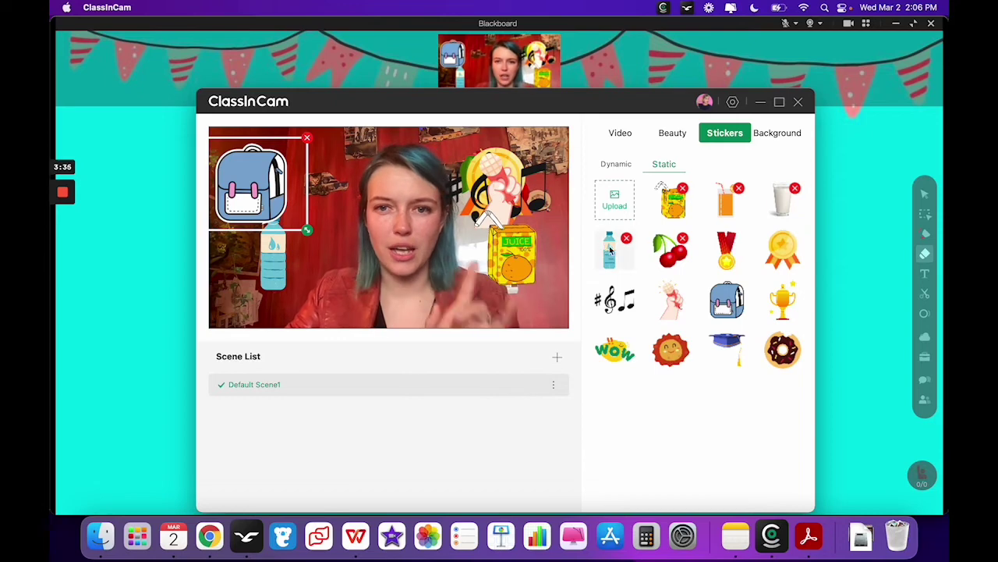
Try to add the WOW static sticker to the stickers already on the video
click(512, 211)
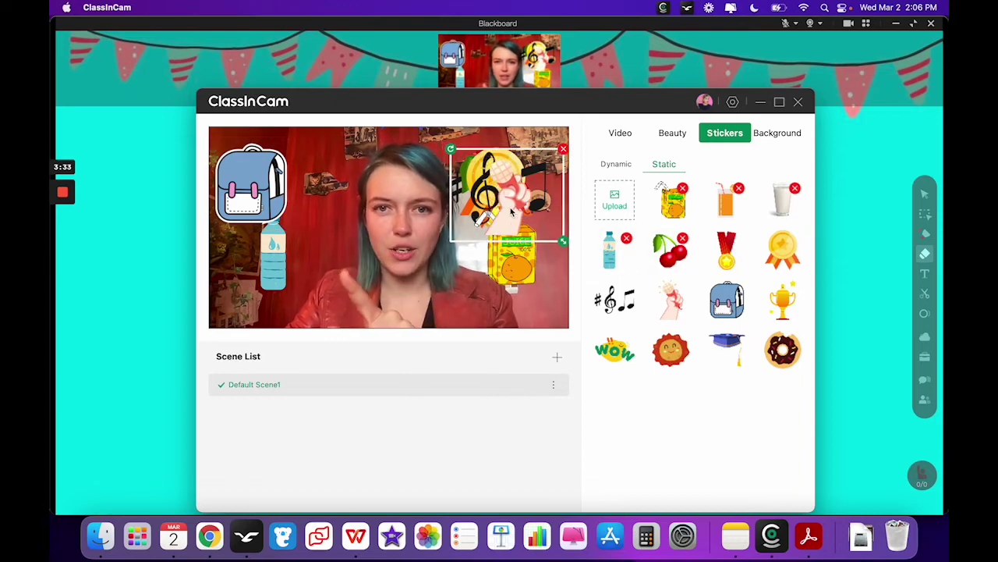
click(621, 352)
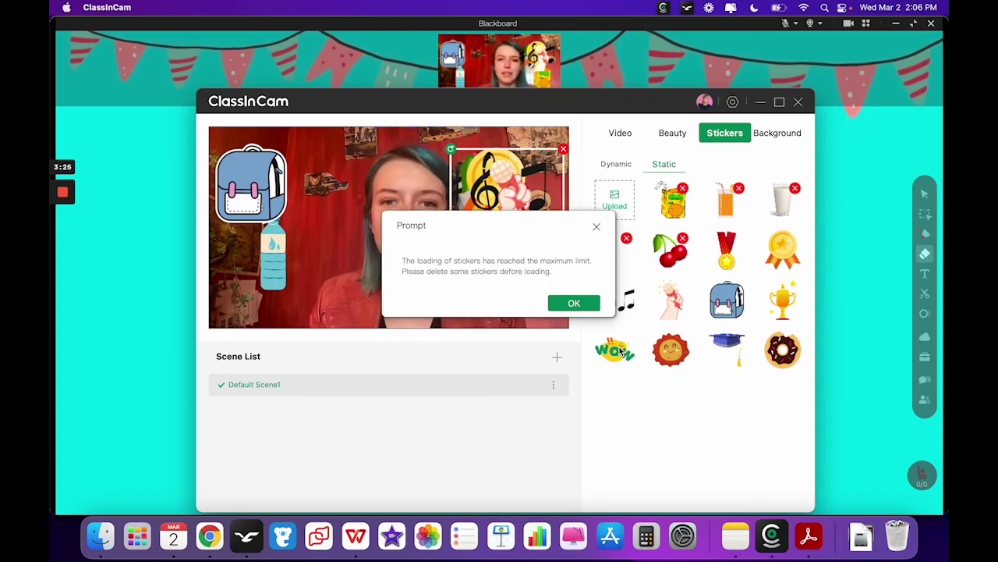
click(576, 304)
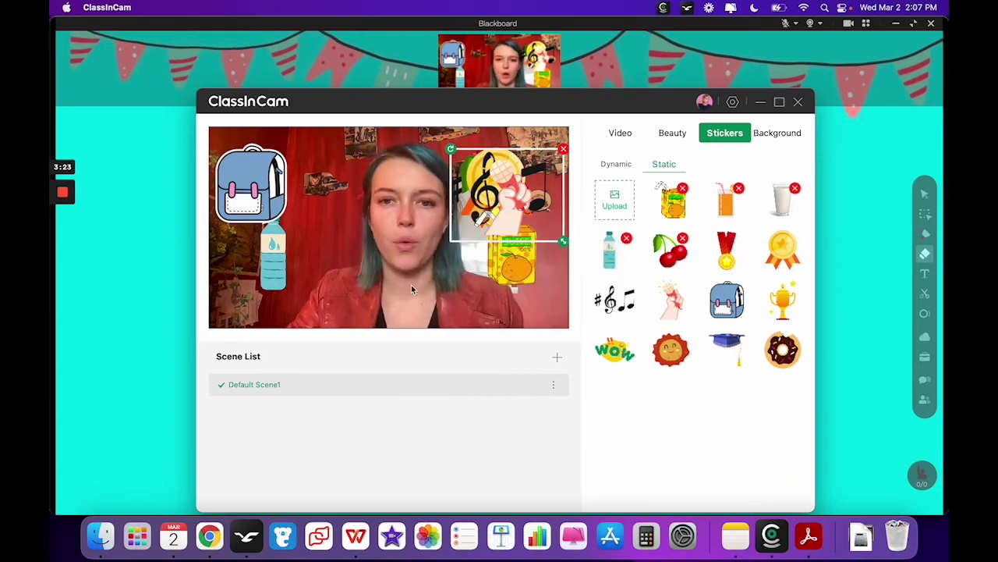
Add a new scene to the scene list and set its camera to FaceTime HD Camera
click(558, 358)
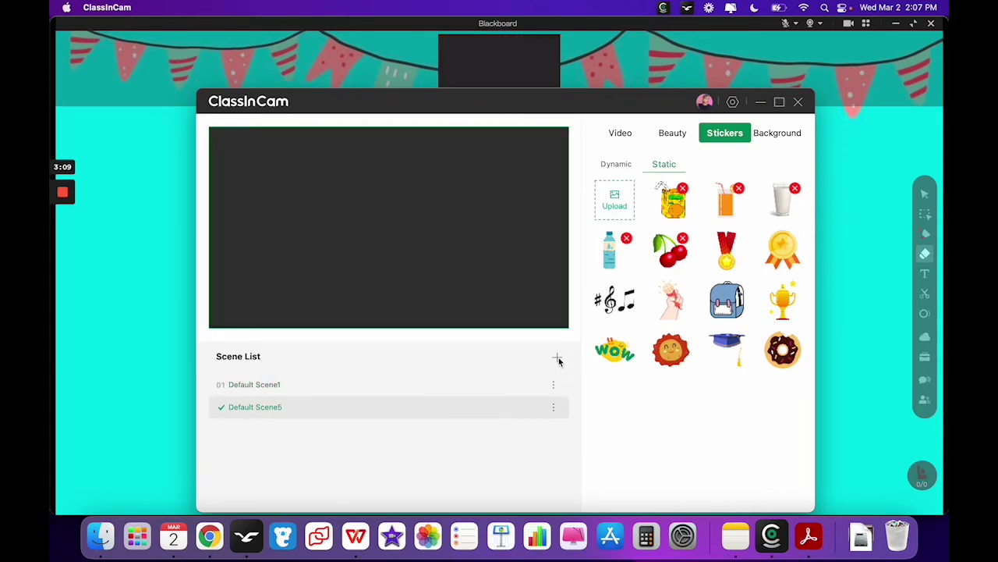
click(621, 136)
click(723, 238)
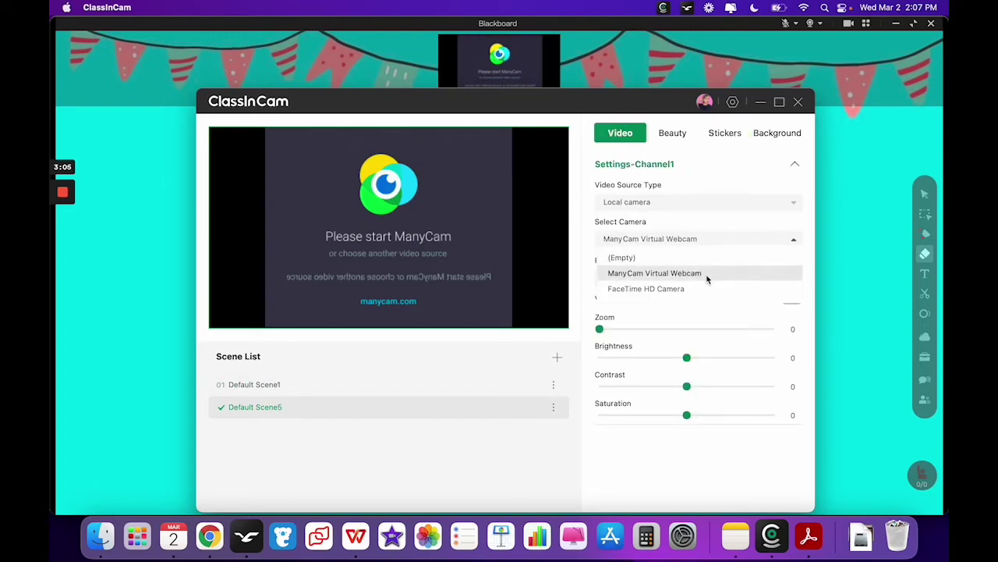
click(698, 292)
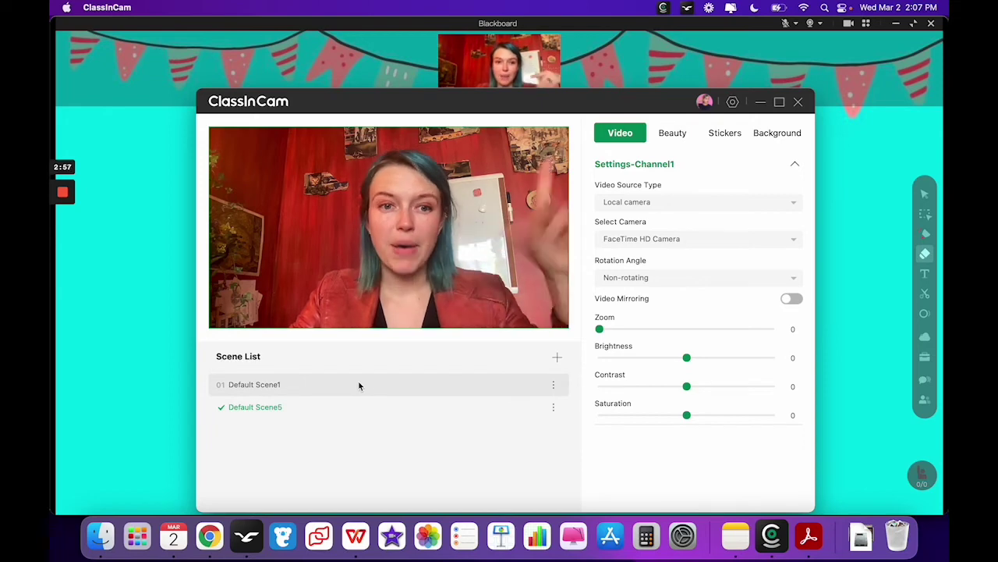
Compare Default Scene1 with Default Scene5 and view the beauty settings of Default Scene5
click(231, 385)
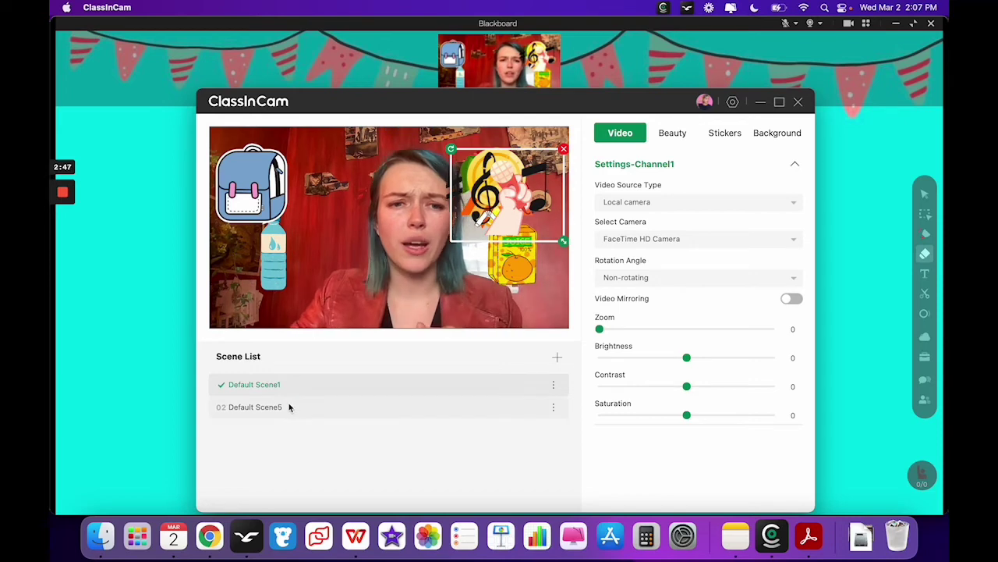
click(288, 407)
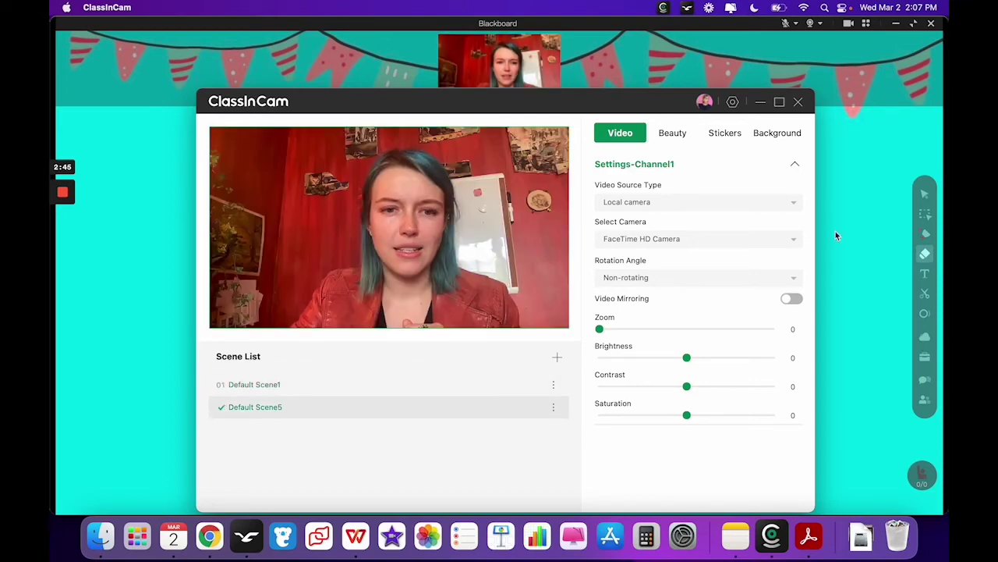
click(674, 135)
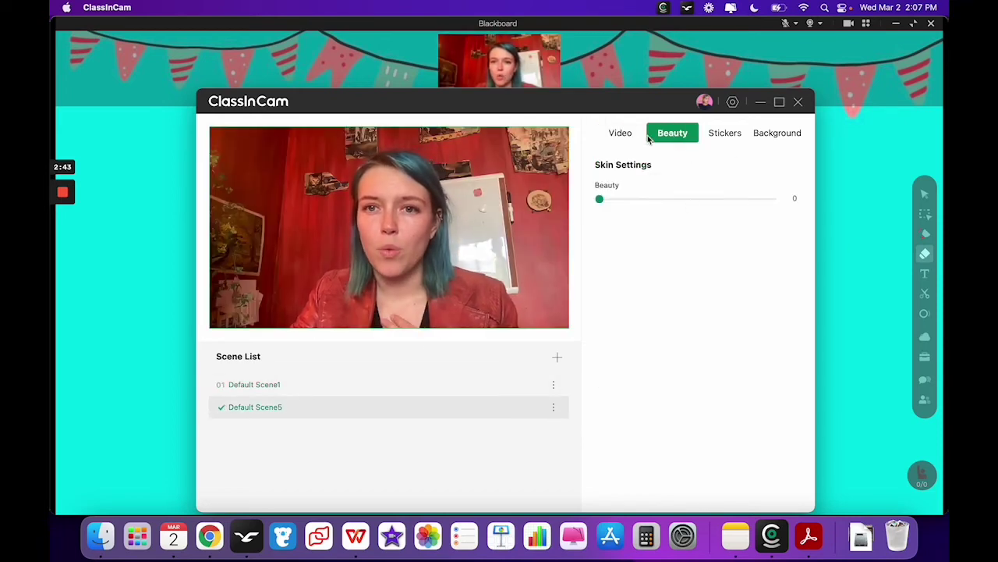
Try the smiling sun and backpack static stickers in the second scene, with the backpack at upper left, and remove both
click(730, 132)
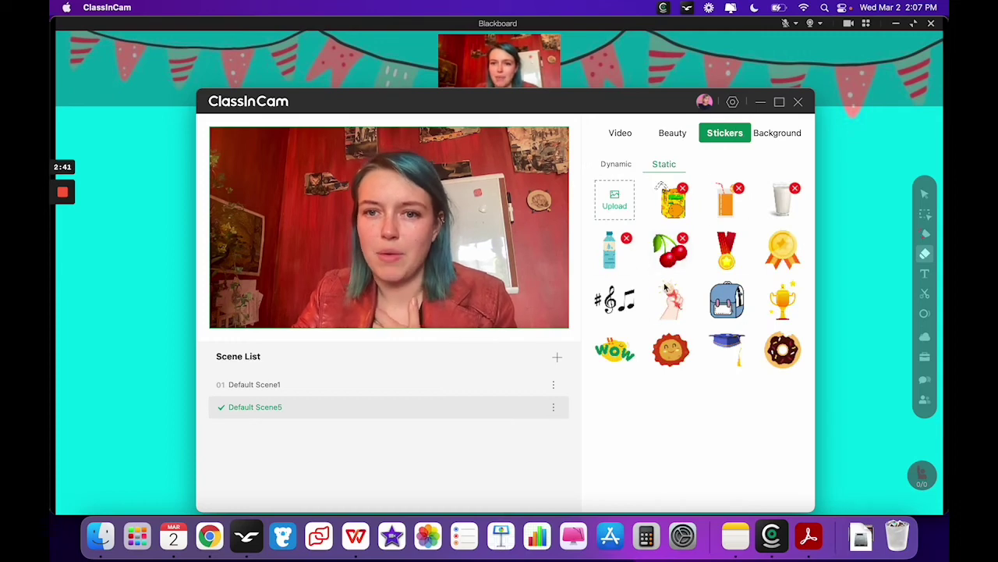
click(671, 351)
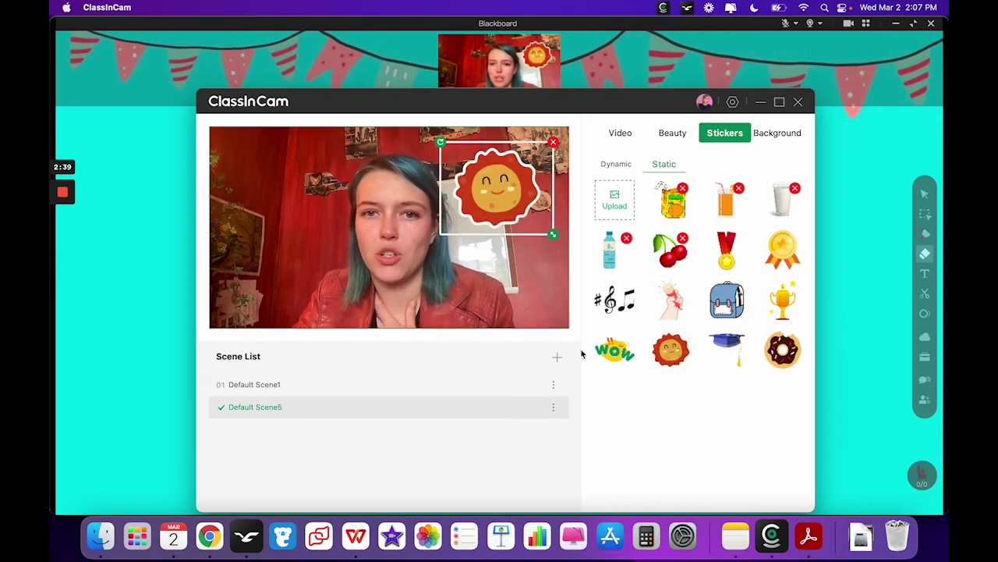
click(722, 309)
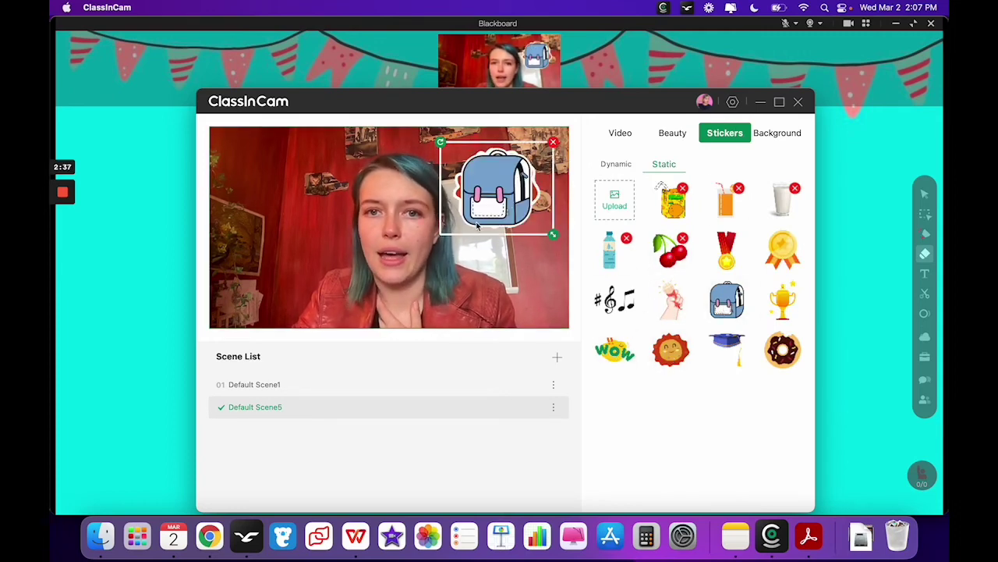
drag(477, 225, 254, 214)
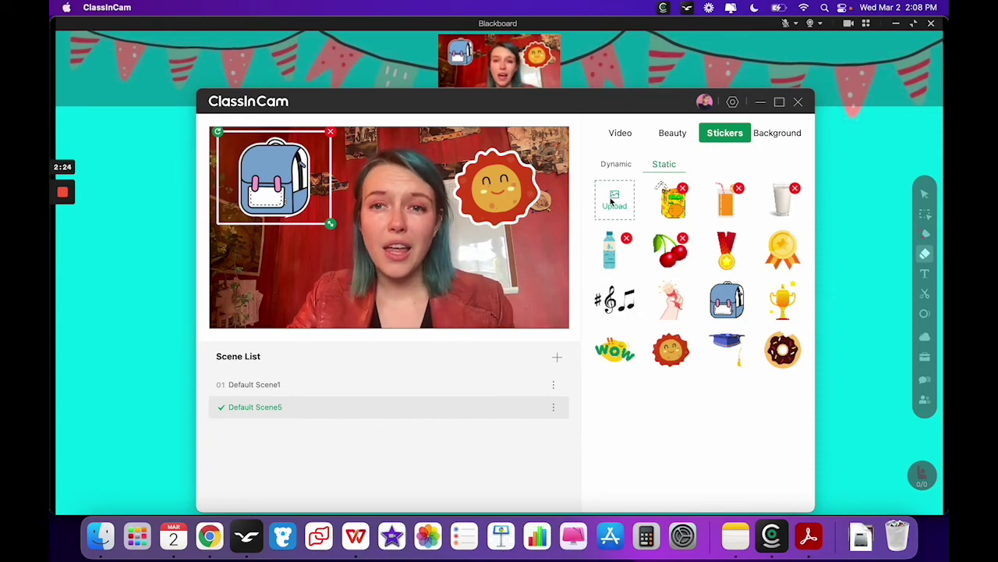
click(330, 133)
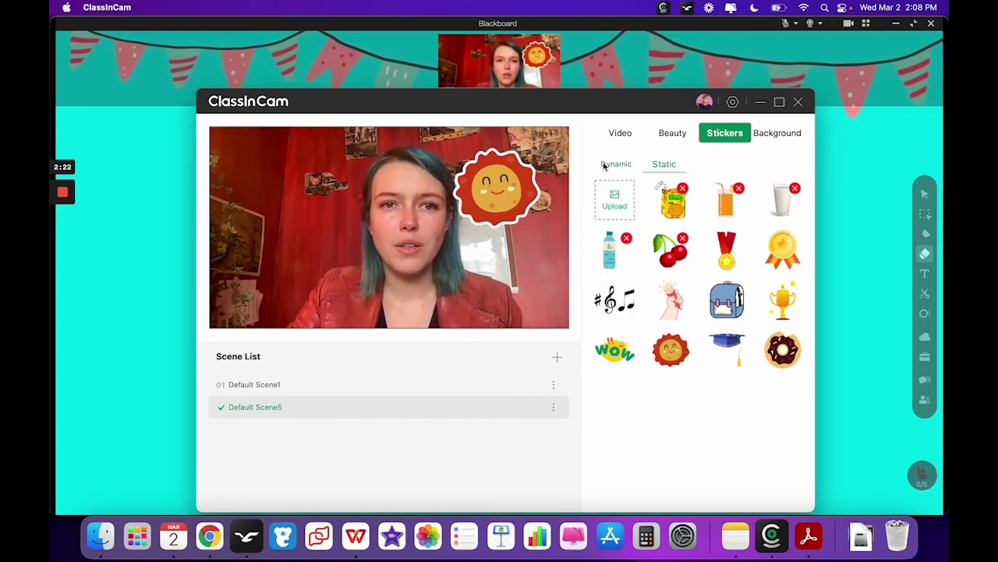
click(554, 143)
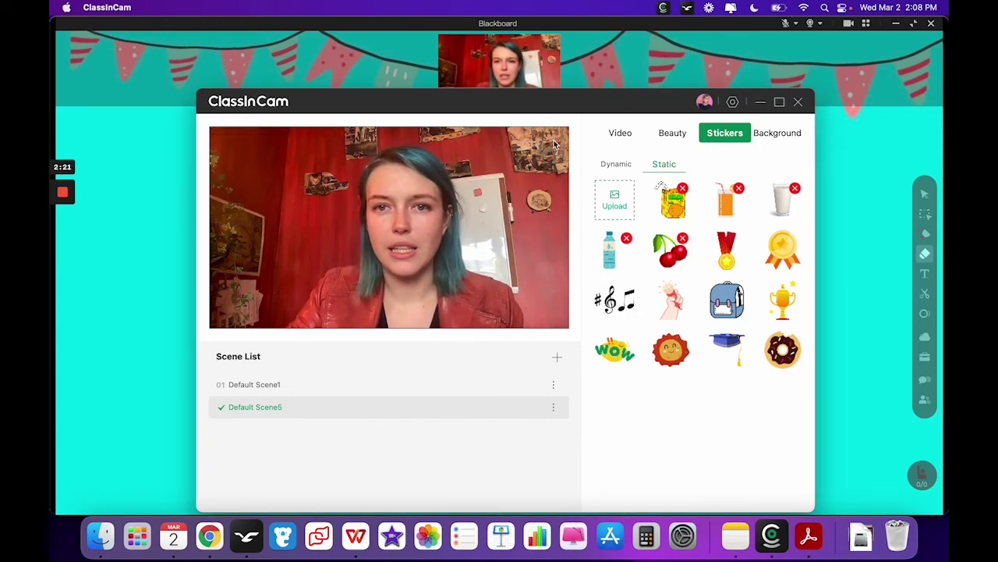
Try the yellow-and-blue pencil, blurred and white living room virtual backgrounds on the video
click(778, 133)
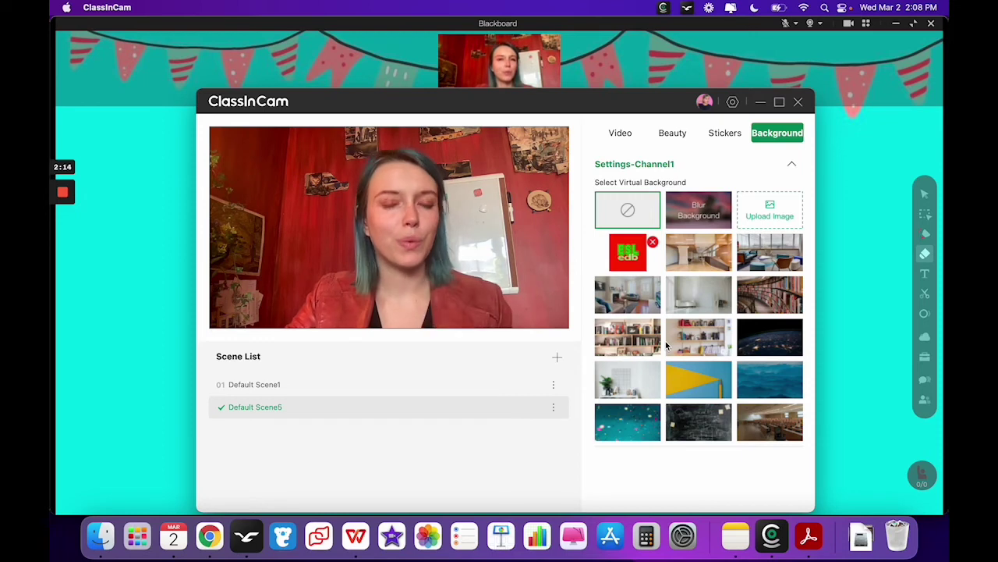
click(702, 383)
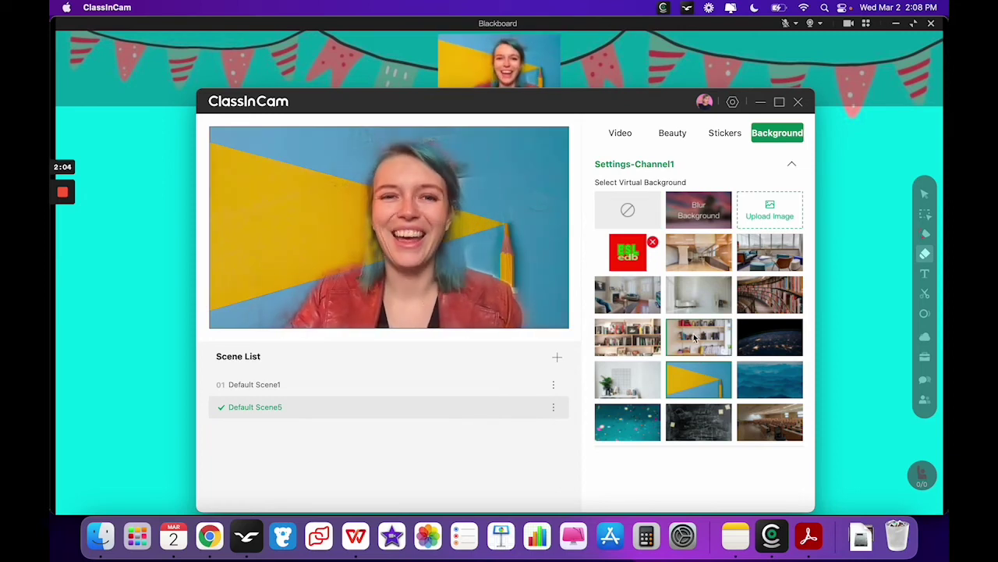
click(701, 211)
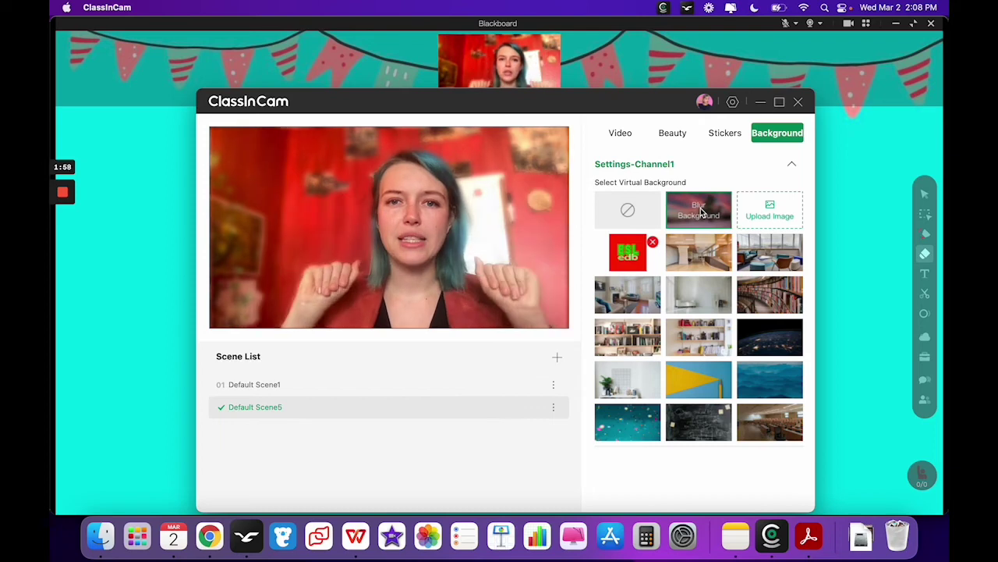
click(699, 308)
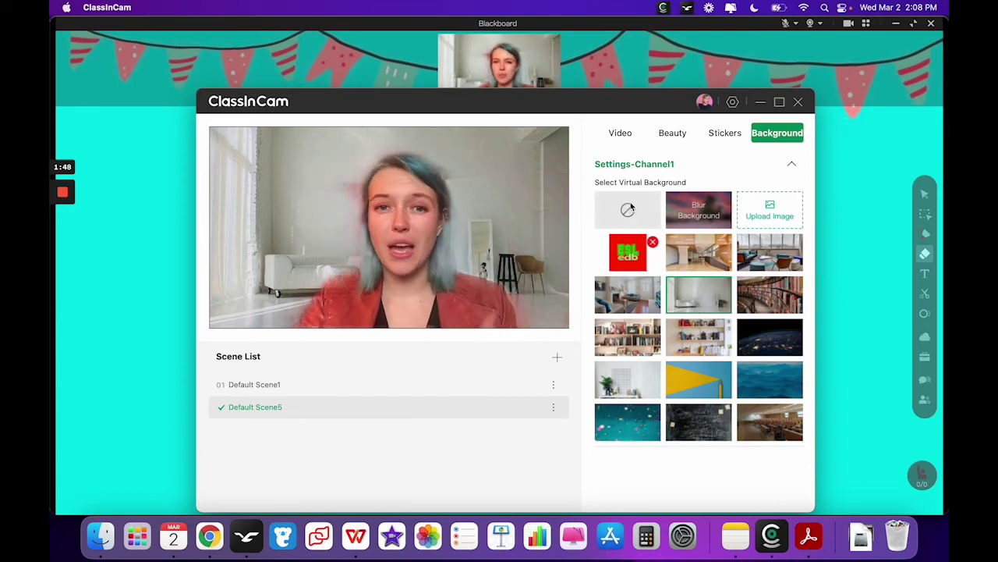
Try the uploaded ESL edb virtual background, clear it, and apply Blur Background
click(620, 260)
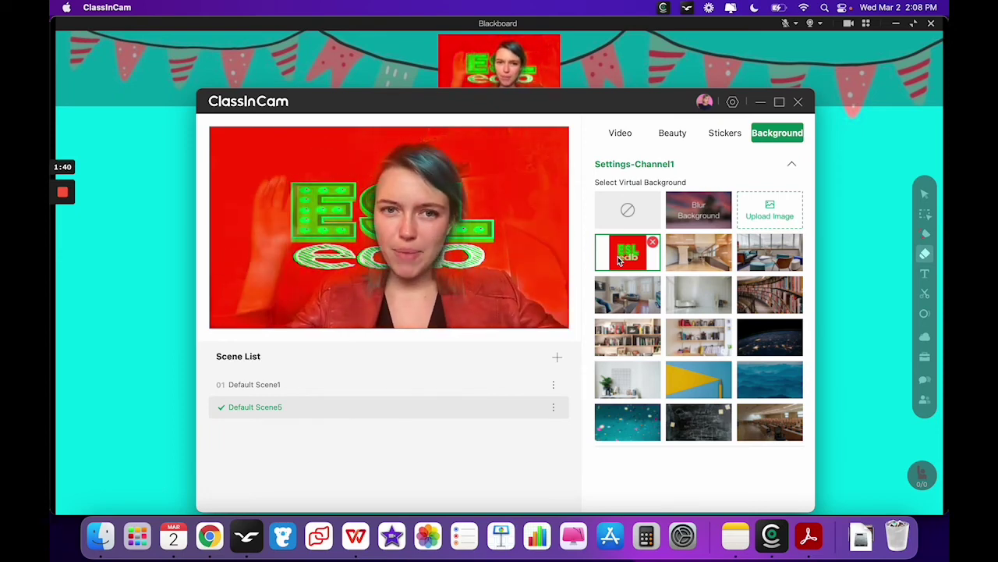
click(632, 222)
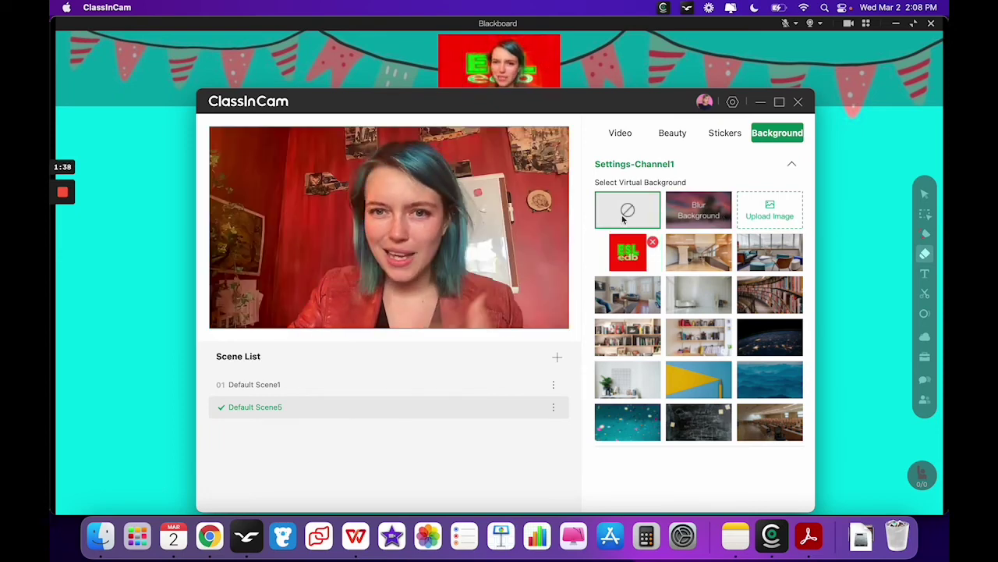
click(698, 207)
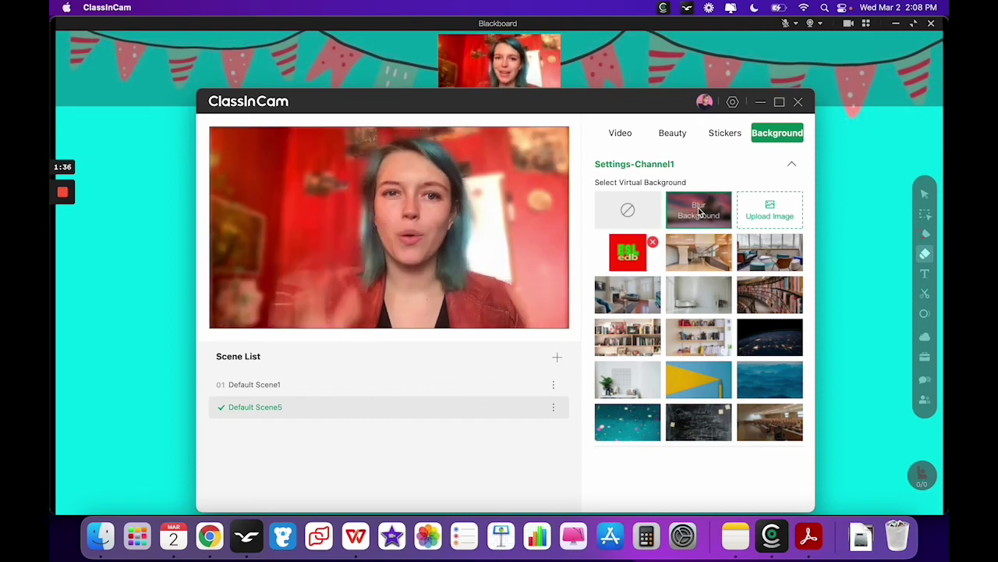